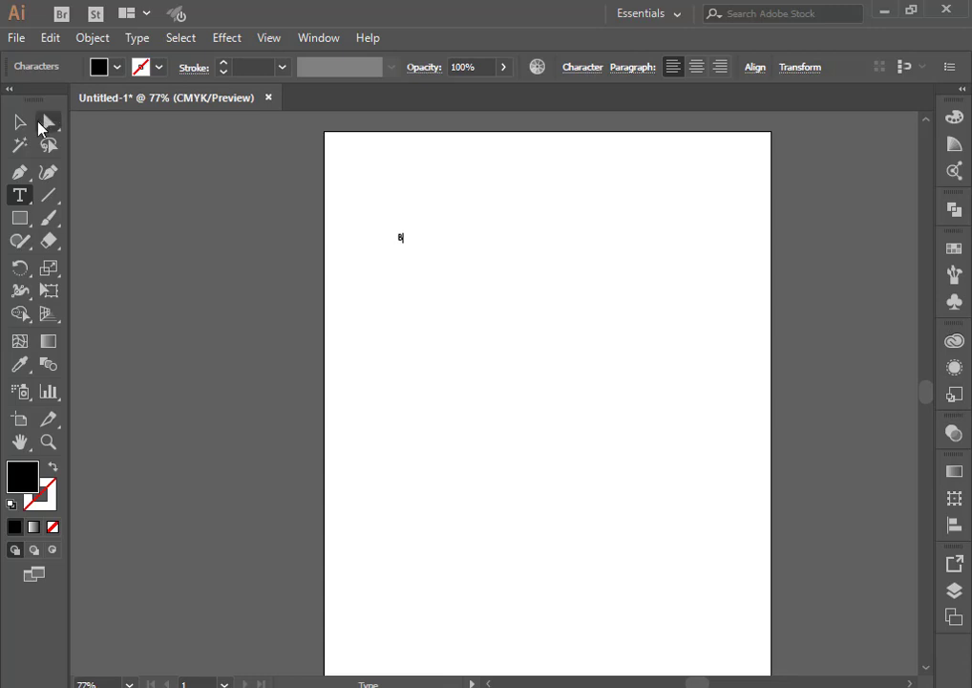
Scale up the letter B to about 240 pt and widen it to about 172% horizontal scale.
{"action": "left_click", "coordinate": [19, 122]}
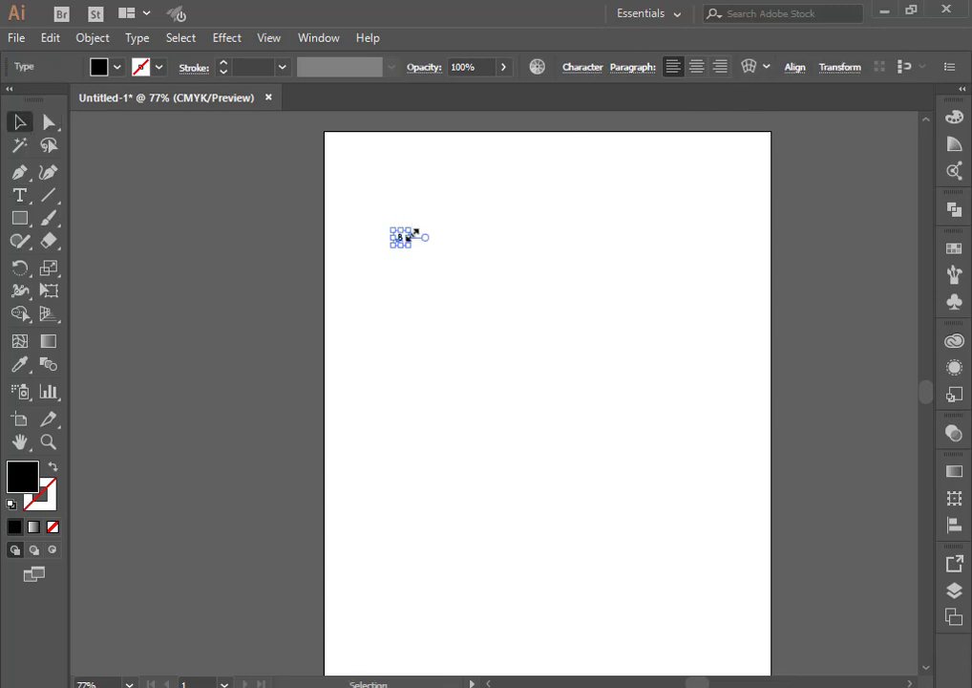
{"action": "left_click_drag", "start_coordinate": [412, 232], "coordinate": [471, 164]}
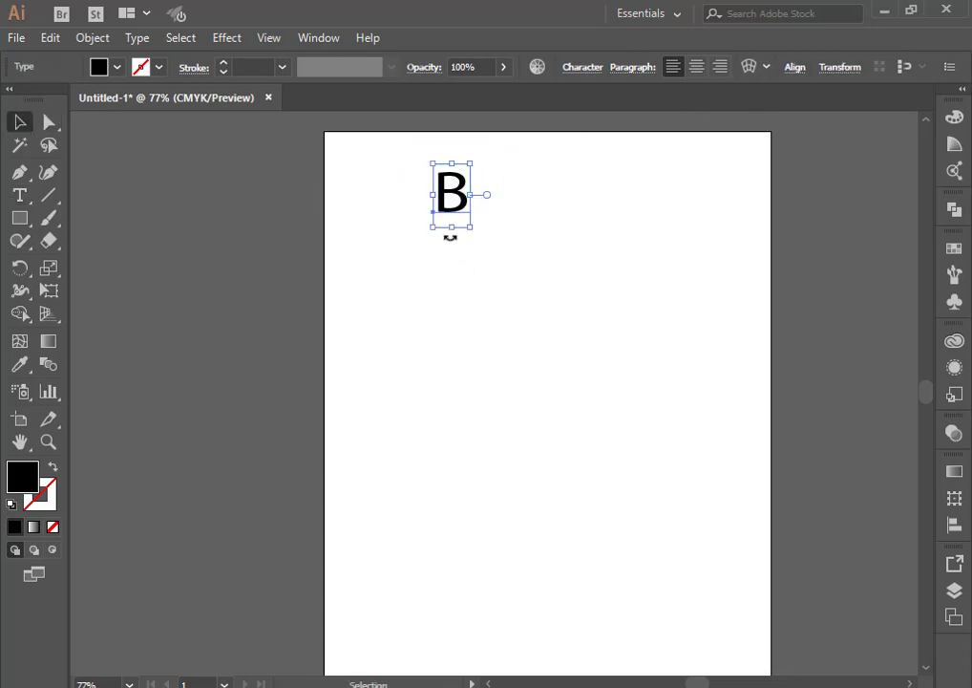
{"action": "left_click_drag", "start_coordinate": [454, 288], "coordinate": [468, 353]}
{"action": "left_click_drag", "start_coordinate": [472, 257], "coordinate": [598, 258]}
Set the letter's font to Courier New and stretch it to about 276 pt with about 155% horizontal scale.
{"action": "left_click", "coordinate": [583, 67]}
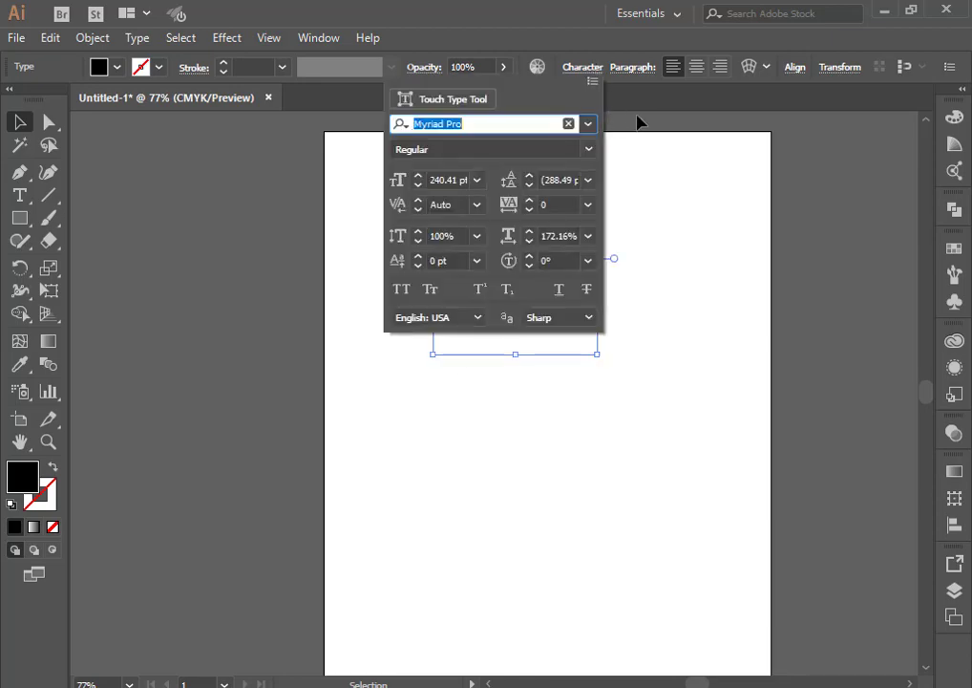
{"action": "left_click", "coordinate": [585, 125]}
{"action": "scroll", "coordinate": [537, 226], "scroll_direction": "up", "scroll_amount": 10}
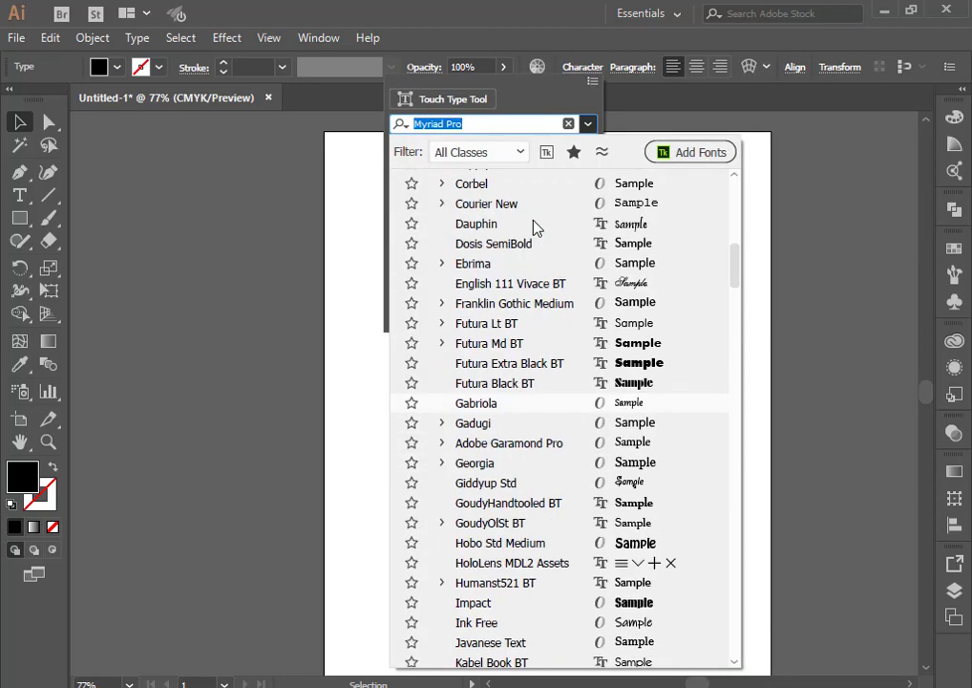
{"action": "left_click", "coordinate": [626, 205]}
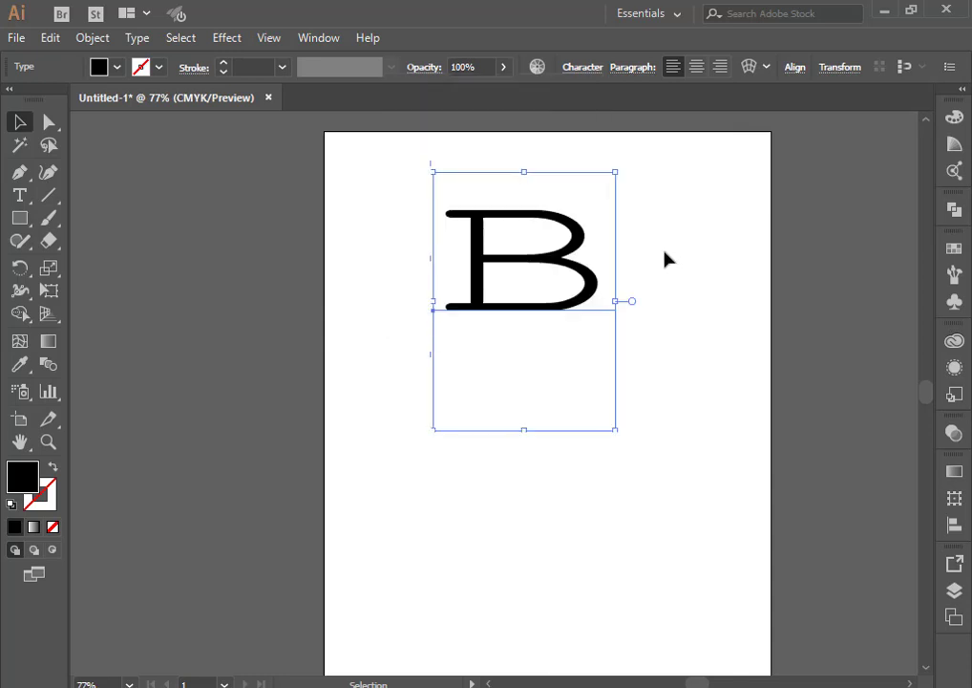
{"action": "left_click_drag", "start_coordinate": [526, 430], "coordinate": [526, 469]}
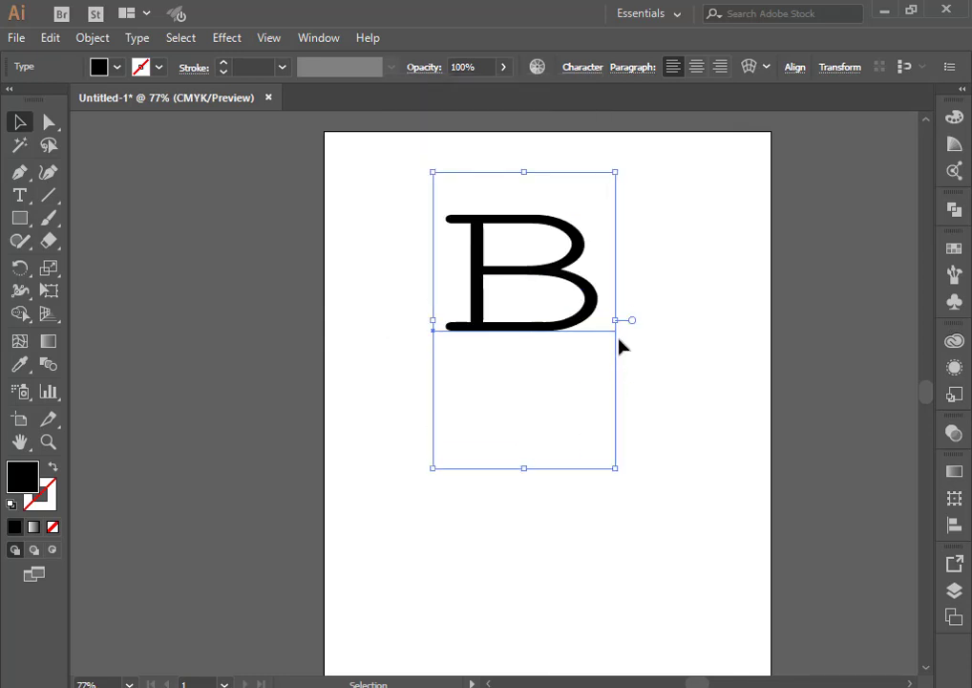
{"action": "left_click_drag", "start_coordinate": [616, 326], "coordinate": [621, 321]}
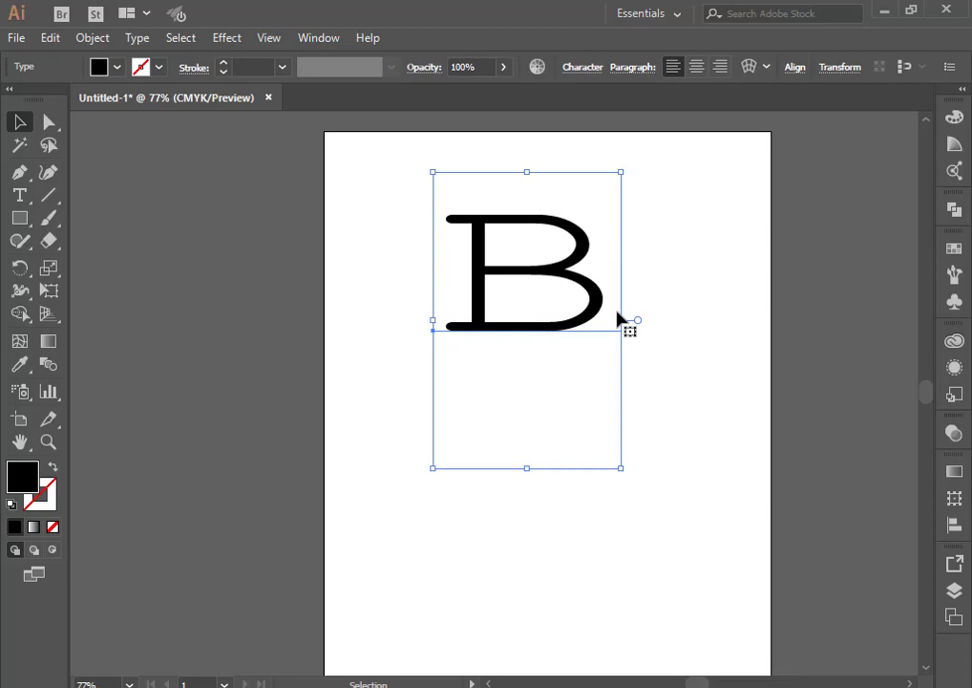
Change the letter's font to Bremen Bd BT Bold.
{"action": "left_click", "coordinate": [594, 68]}
{"action": "left_click", "coordinate": [588, 123]}
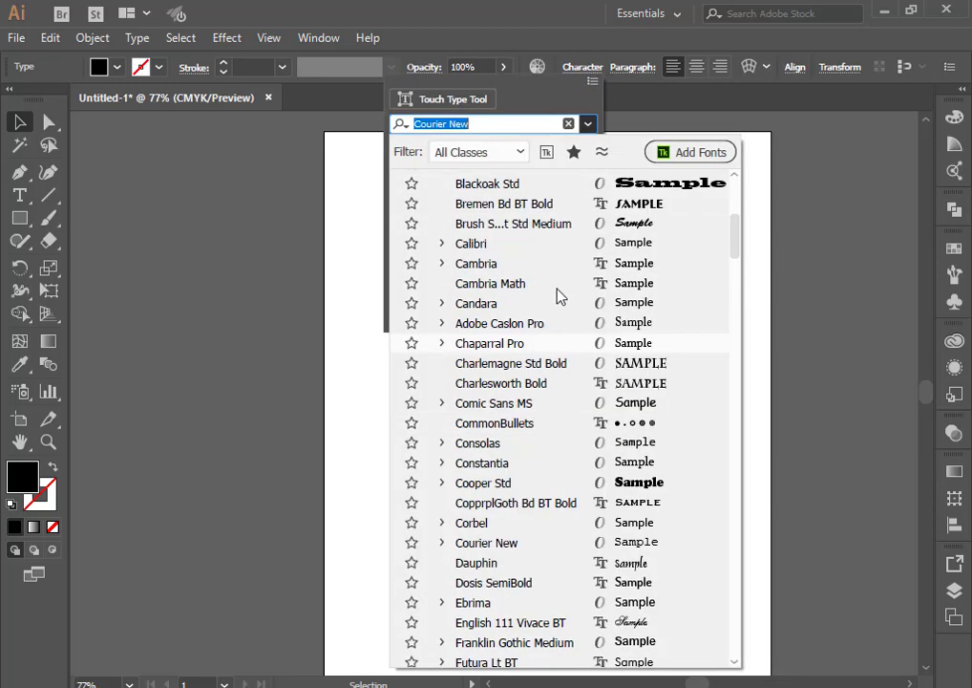
{"action": "left_click", "coordinate": [635, 210]}
{"action": "key", "text": "Escape"}
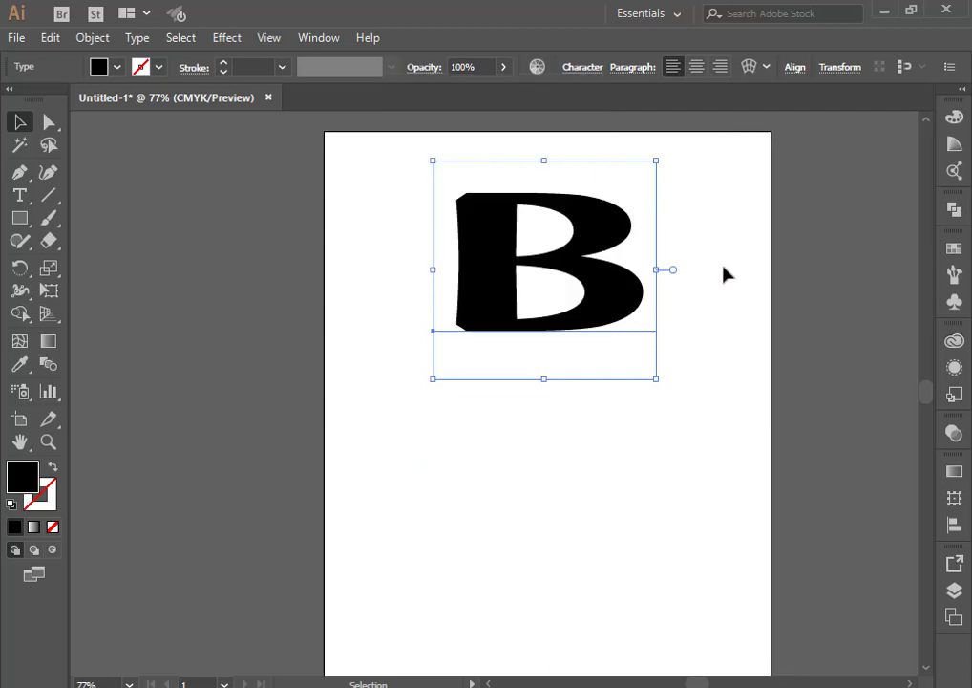
Change the letter's font to BernhardMod BT.
{"action": "left_click", "coordinate": [585, 68]}
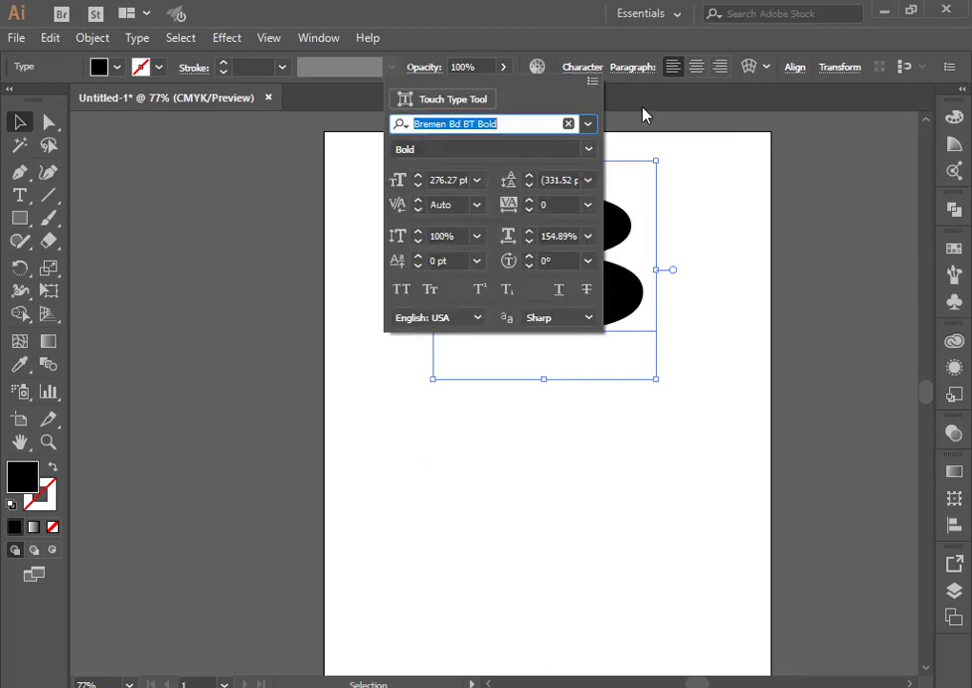
{"action": "left_click", "coordinate": [588, 124]}
{"action": "scroll", "coordinate": [563, 250], "scroll_direction": "up", "scroll_amount": 2}
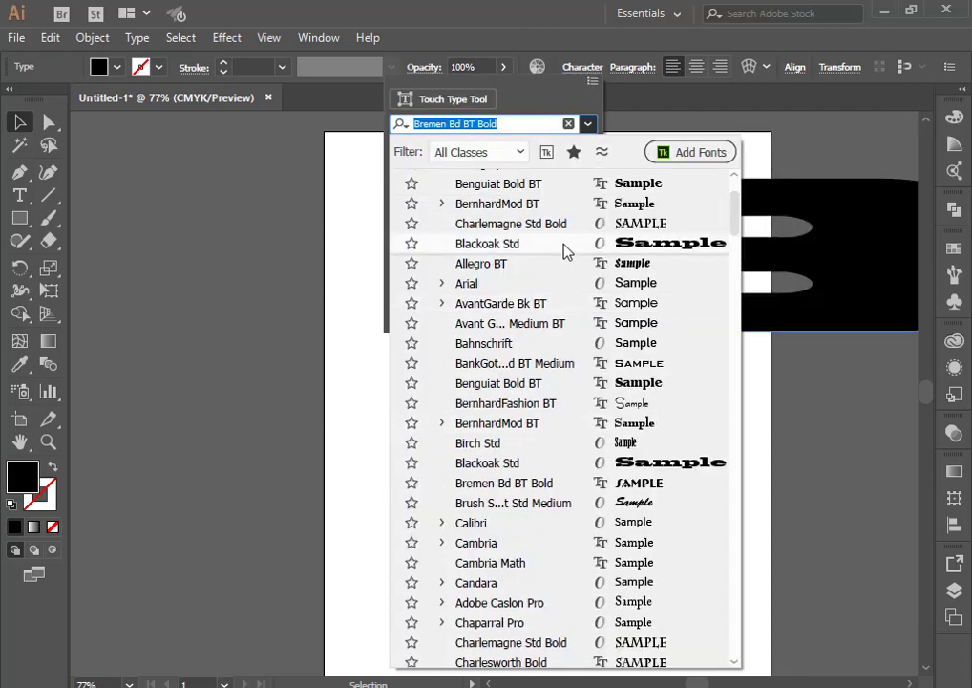
{"action": "left_click", "coordinate": [563, 205]}
{"action": "key", "text": "Escape"}
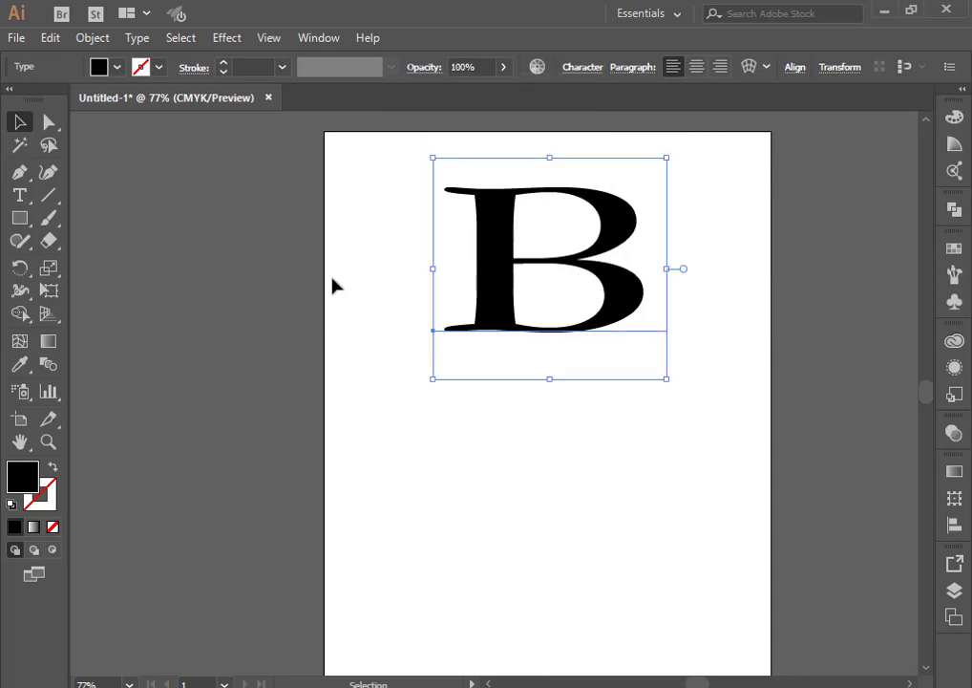
Start a 3D Extrude & Bevel effect on the letter and set its position to Front.
{"action": "left_click", "coordinate": [234, 38]}
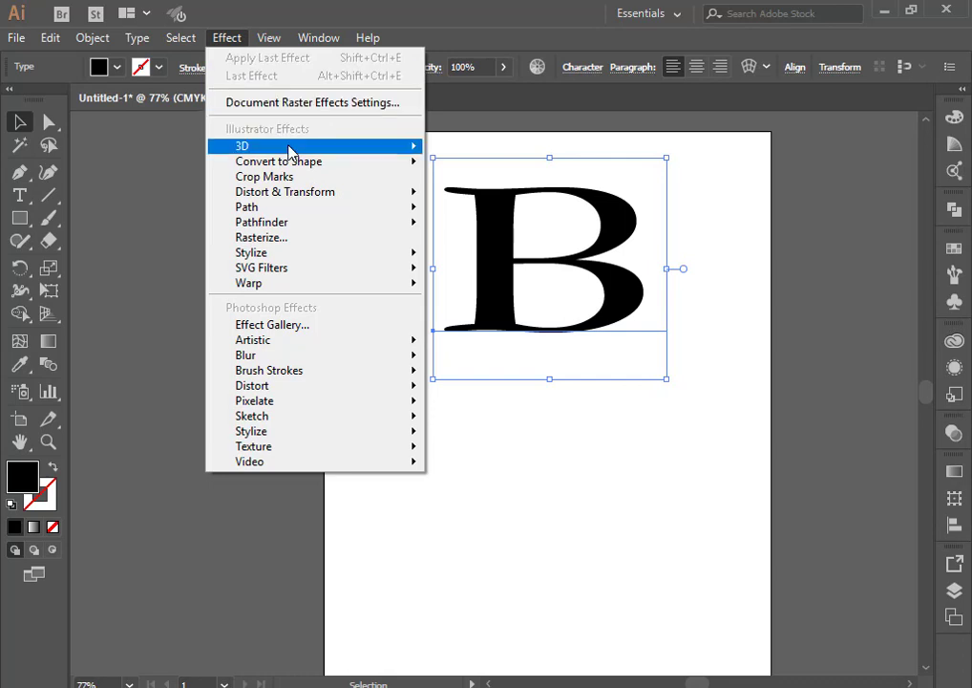
{"action": "mouse_move", "coordinate": [287, 146]}
{"action": "left_click", "coordinate": [508, 150]}
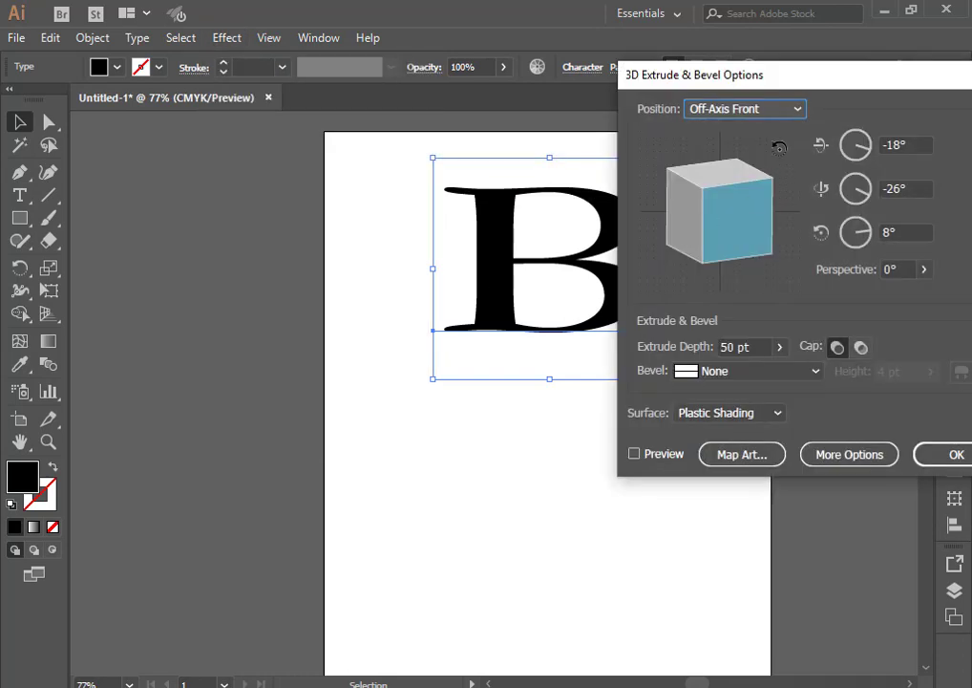
{"action": "left_click", "coordinate": [790, 112]}
{"action": "left_click", "coordinate": [760, 130]}
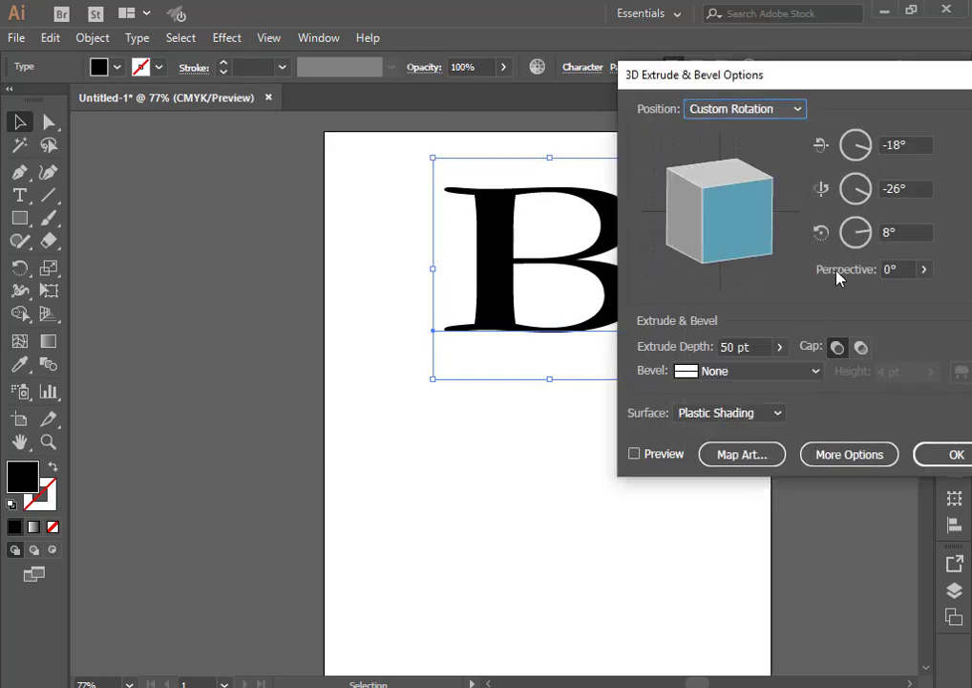
{"action": "left_click", "coordinate": [769, 112]}
{"action": "left_click", "coordinate": [737, 153]}
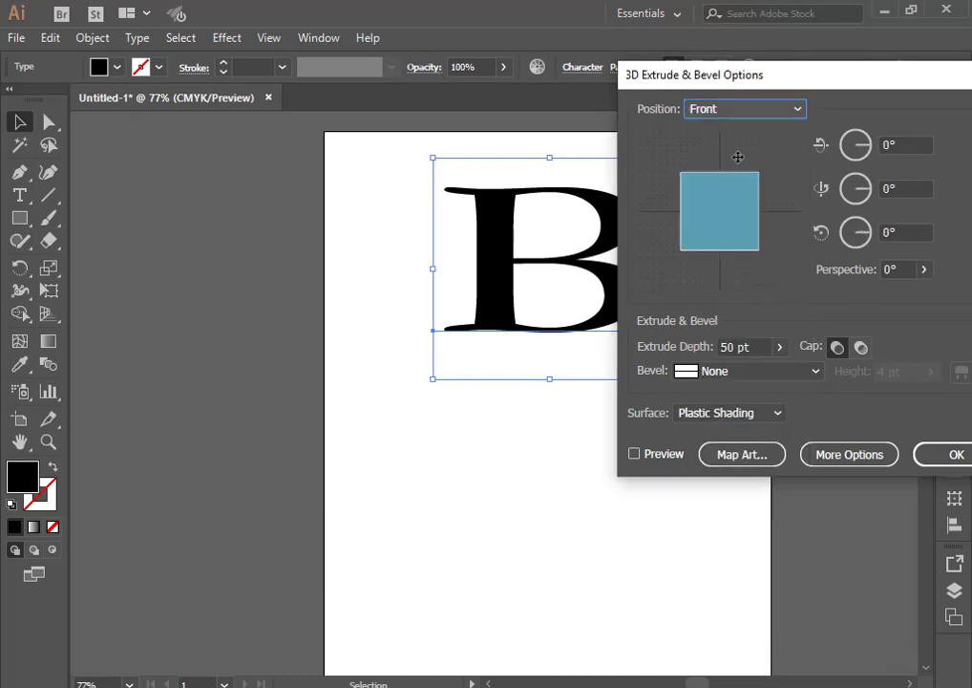
Set the extrusion's perspective to about 102°, preview it and apply the effect.
{"action": "left_click", "coordinate": [923, 270]}
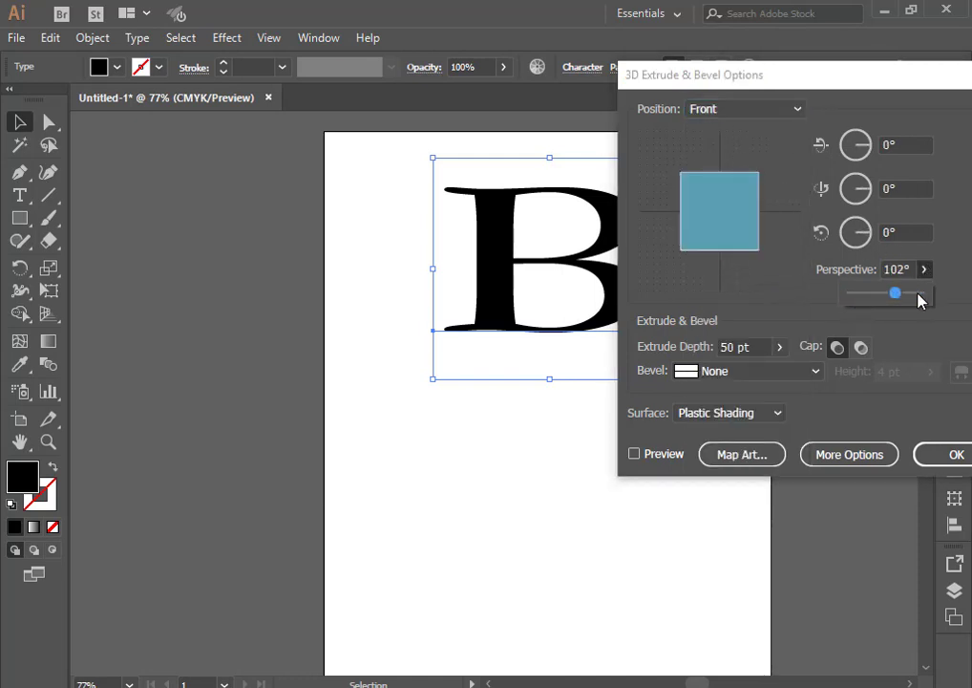
{"action": "left_click", "coordinate": [634, 455]}
{"action": "left_click", "coordinate": [928, 456]}
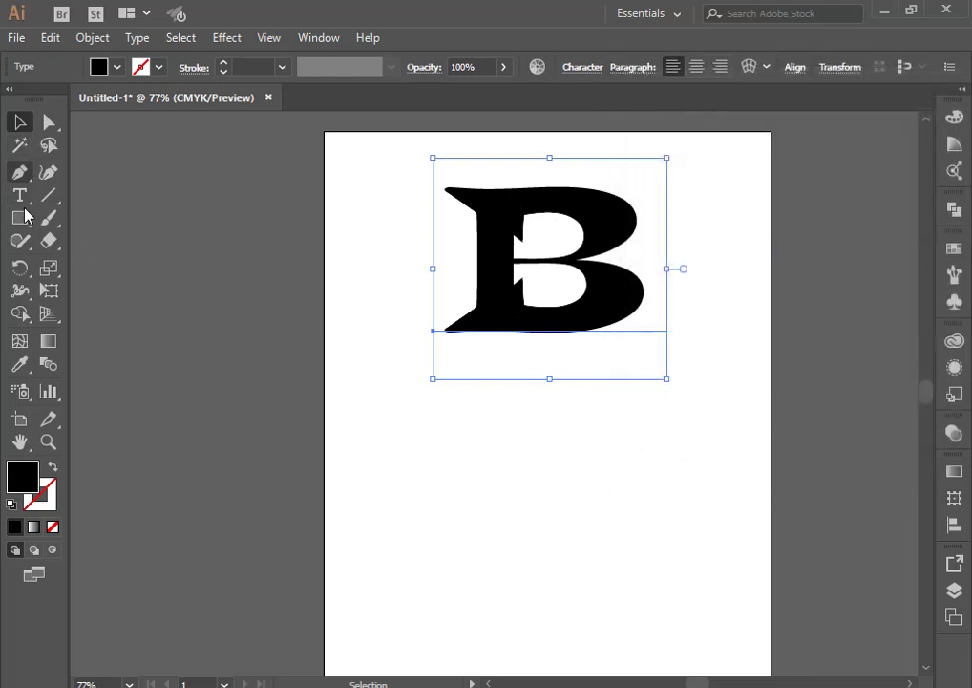
Expand the appearance of the extruded letter into editable shapes.
{"action": "left_click", "coordinate": [92, 38]}
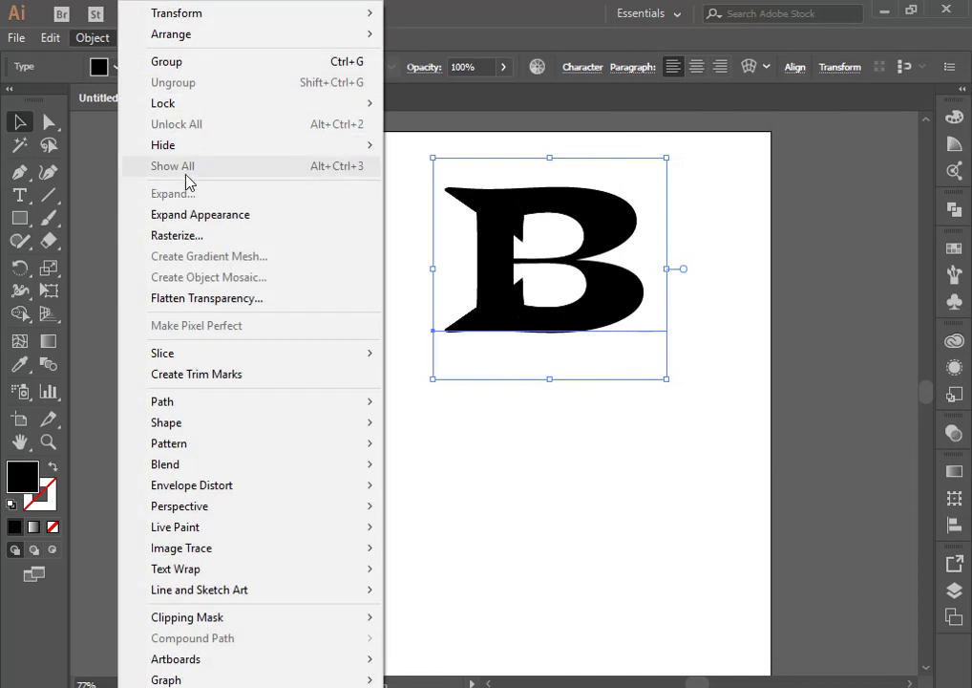
{"action": "left_click", "coordinate": [193, 214]}
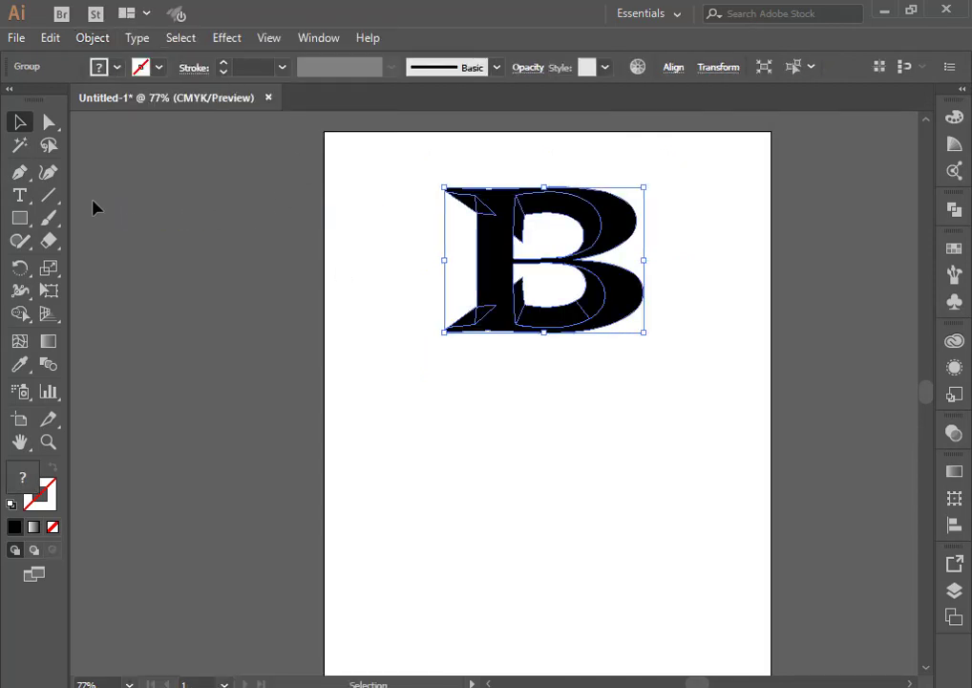
Fill the letter's front face with the Orange, Yellow gradient and rearrange its middle stops, placing the darker yellow stop at about 67%.
{"action": "left_click", "coordinate": [49, 122]}
{"action": "left_click", "coordinate": [404, 289]}
{"action": "left_click", "coordinate": [483, 256]}
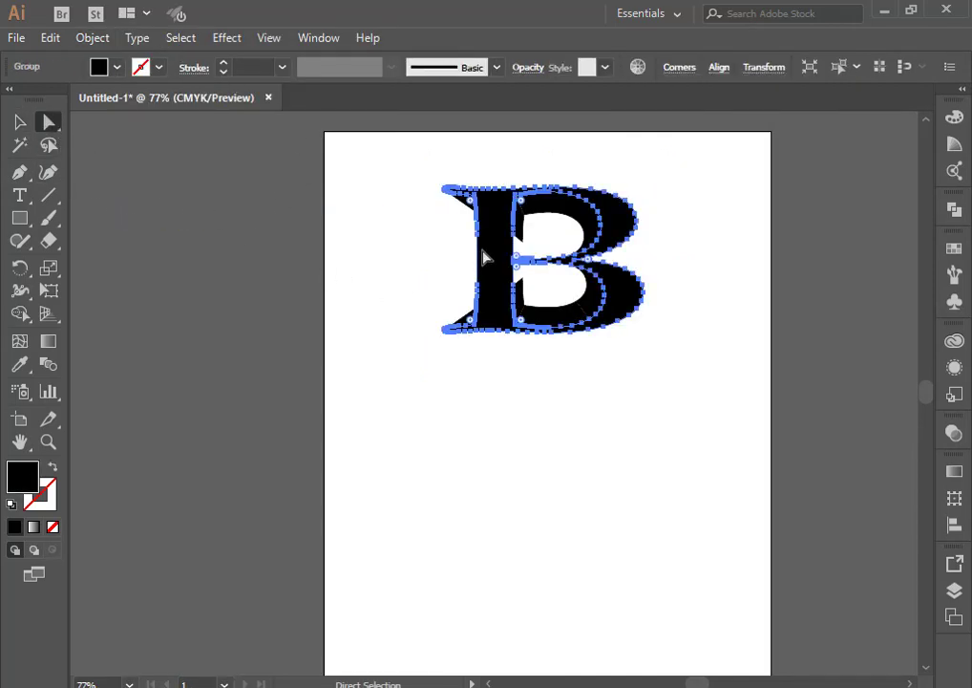
{"action": "left_click", "coordinate": [955, 471]}
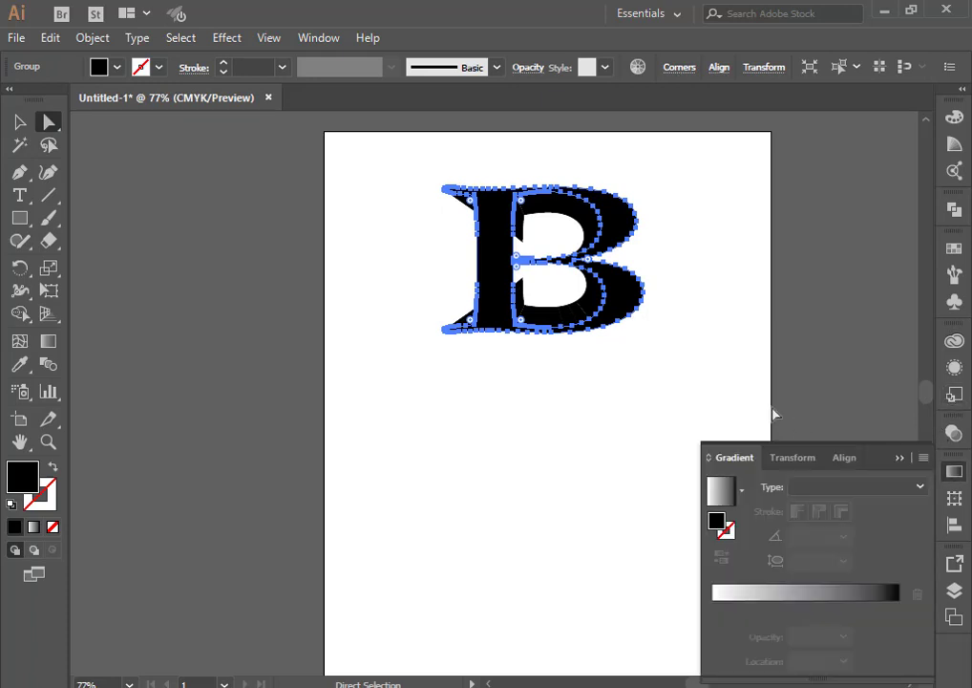
{"action": "left_click", "coordinate": [745, 492]}
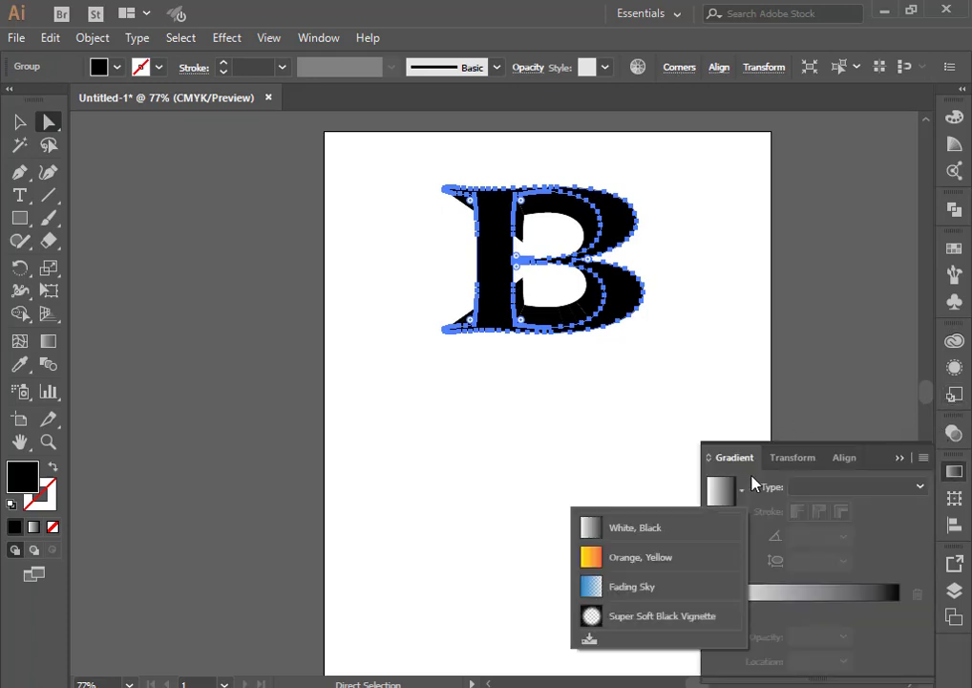
{"action": "left_click", "coordinate": [683, 559]}
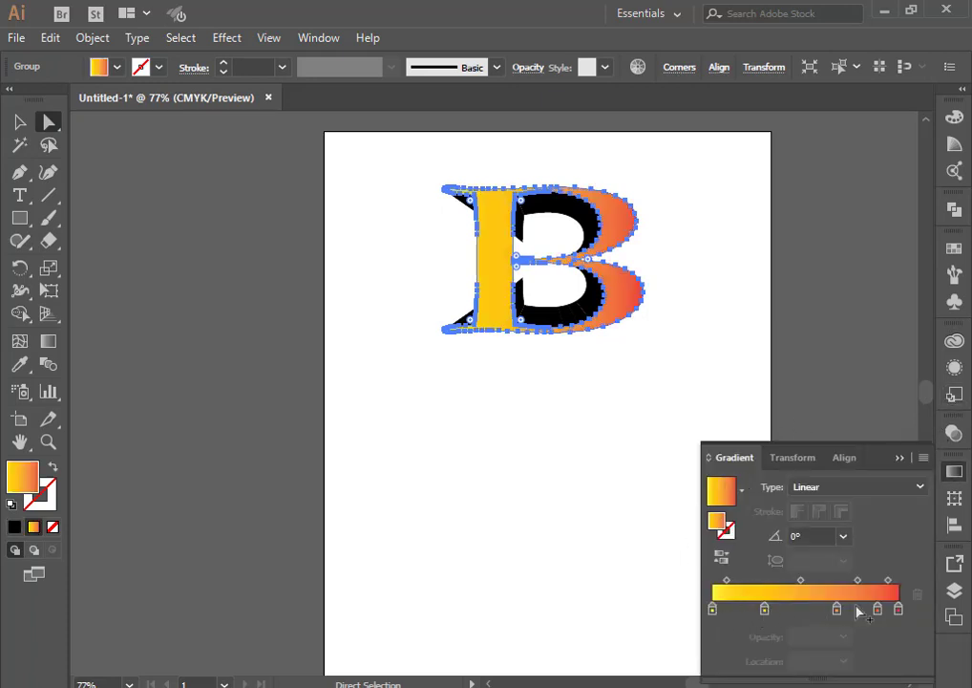
{"action": "mouse_move", "coordinate": [831, 612]}
{"action": "left_mouse_down"}
{"action": "mouse_move", "coordinate": [802, 609]}
{"action": "mouse_move", "coordinate": [841, 616]}
{"action": "left_mouse_up"}
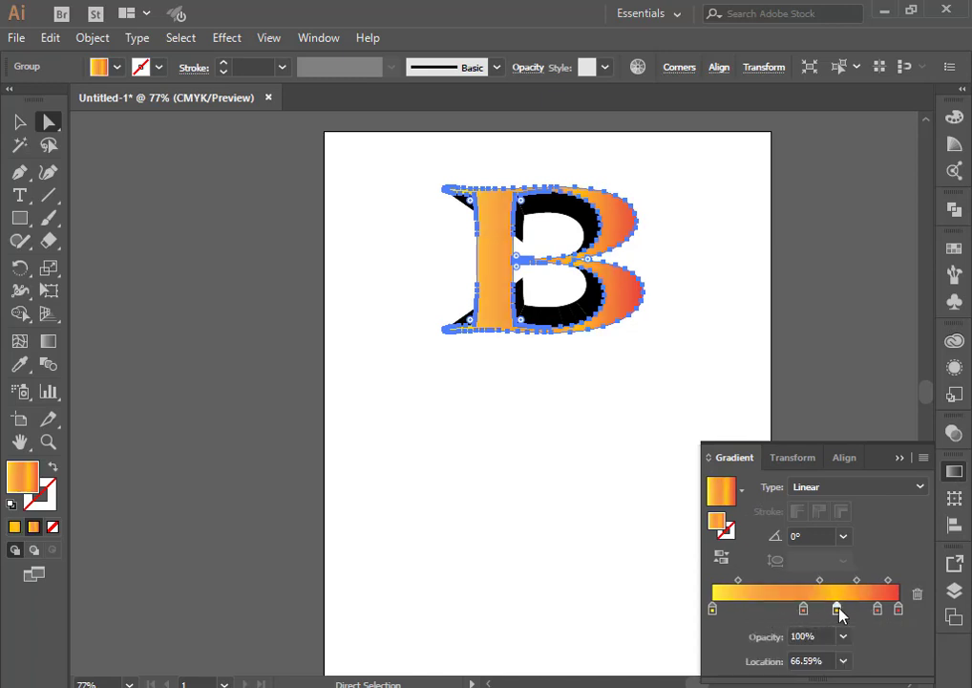
{"action": "left_click", "coordinate": [640, 559]}
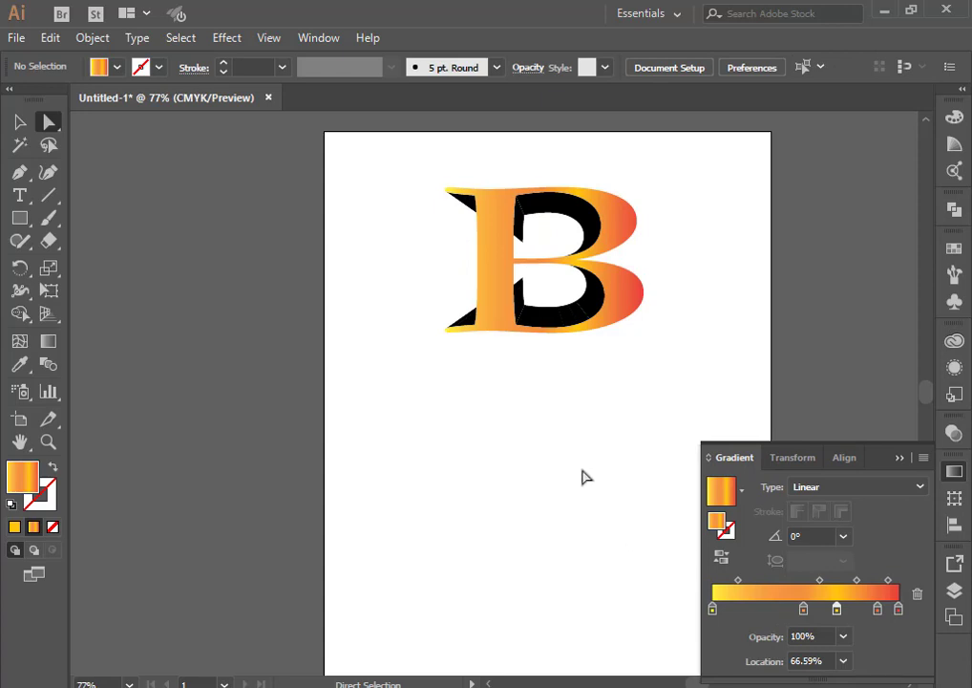
Fill the black extruded side under the upper-left serif with the Fading Sky gradient.
{"action": "left_click", "coordinate": [466, 206]}
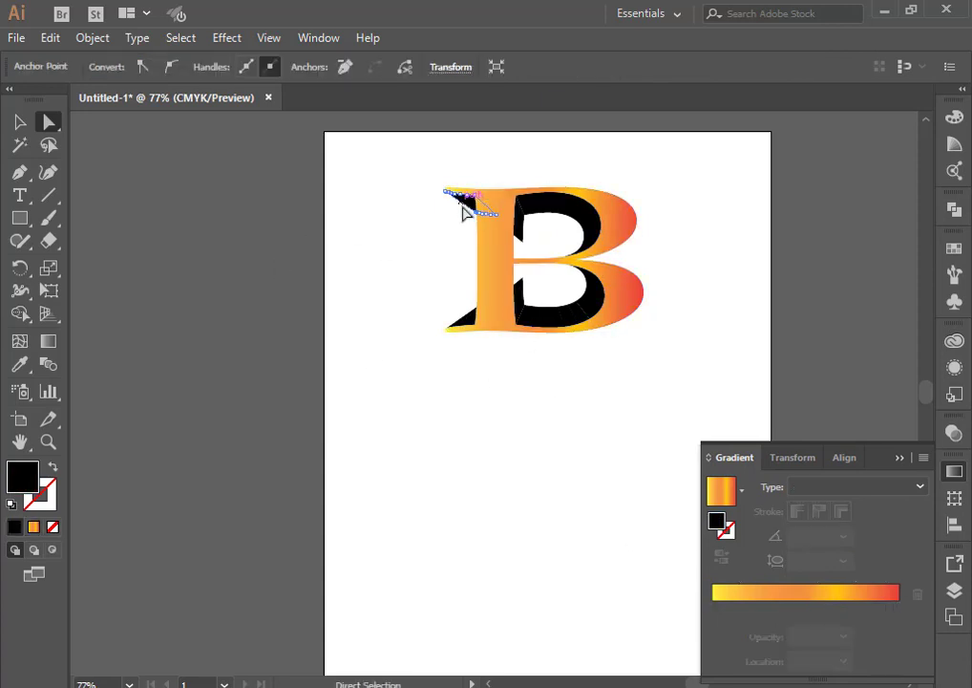
{"action": "left_click", "coordinate": [721, 493]}
{"action": "left_click", "coordinate": [743, 489]}
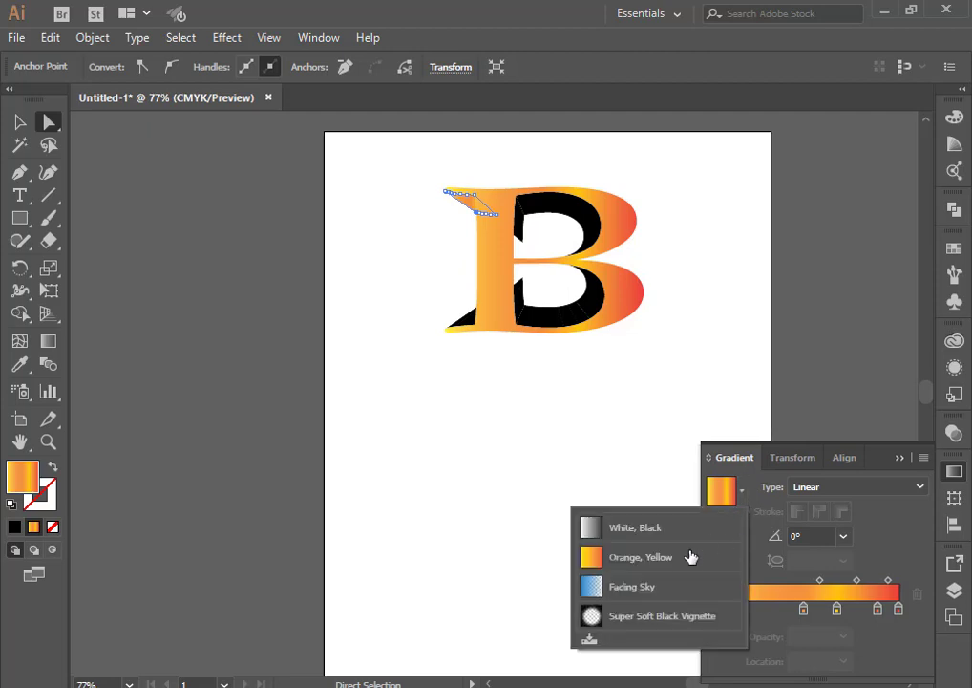
{"action": "left_click", "coordinate": [661, 590]}
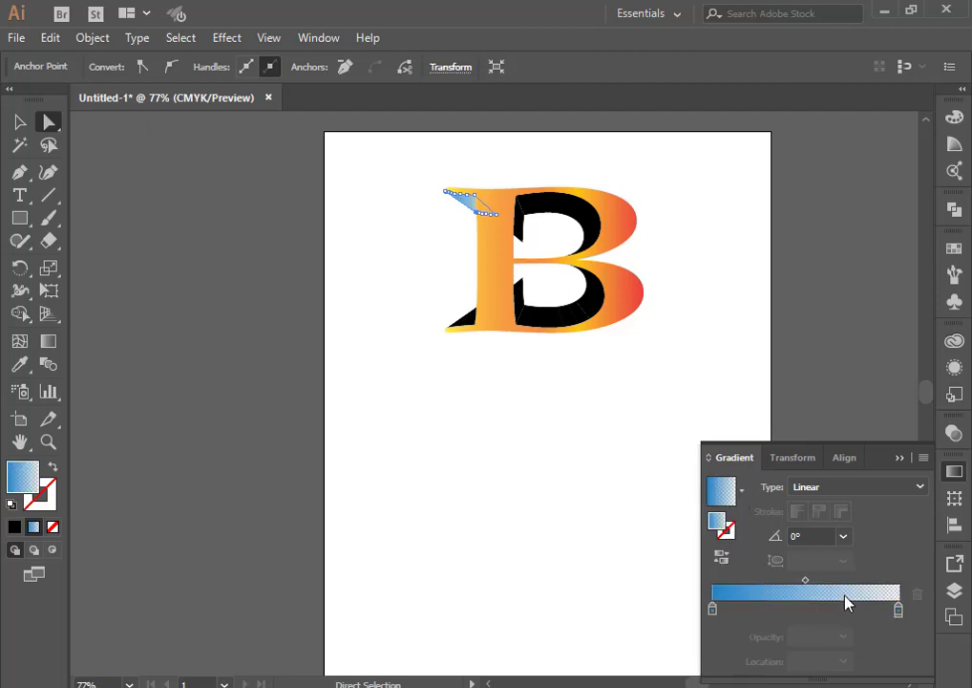
Move the upper serif gradient's transparent stop to 77.5%, add a blue stop at about 30%, and deselect the shape.
{"action": "left_click_drag", "start_coordinate": [899, 612], "coordinate": [856, 609]}
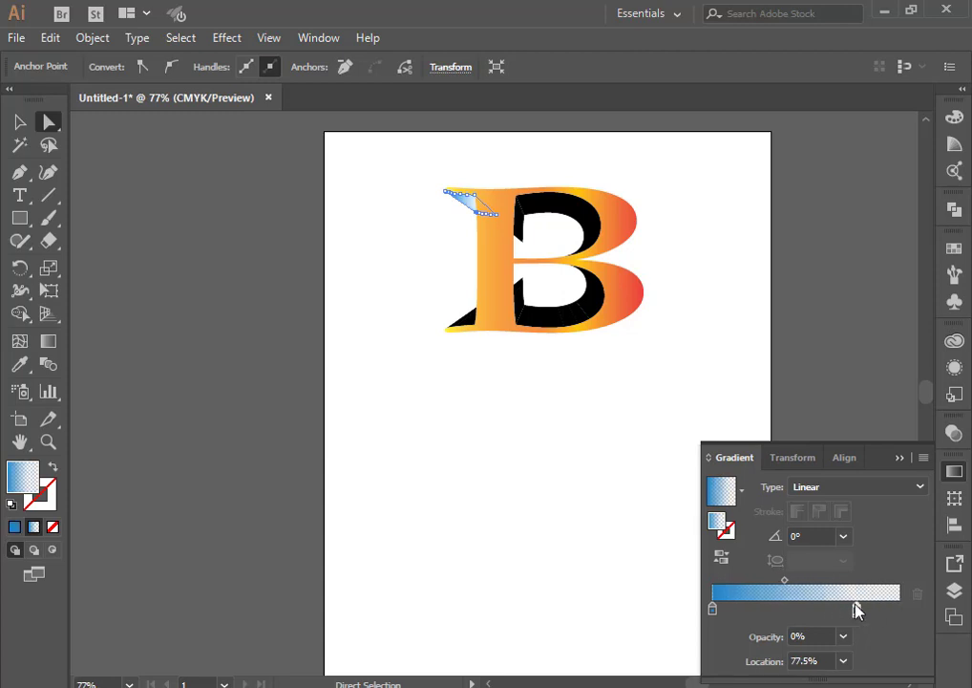
{"action": "left_click", "coordinate": [734, 610]}
{"action": "left_click_drag", "start_coordinate": [733, 611], "coordinate": [769, 610]}
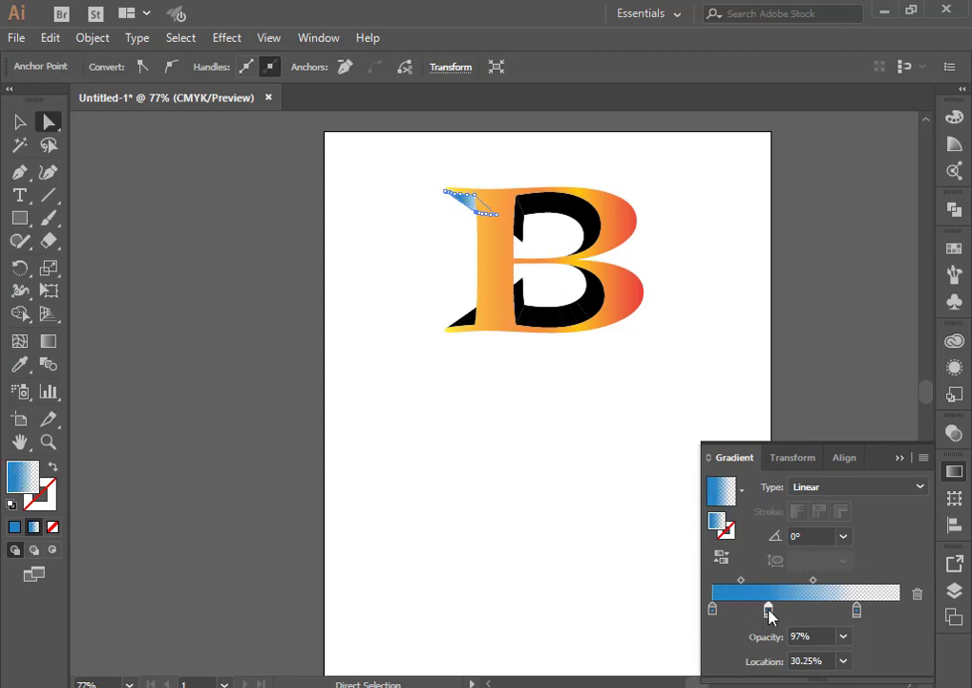
{"action": "left_click", "coordinate": [578, 429]}
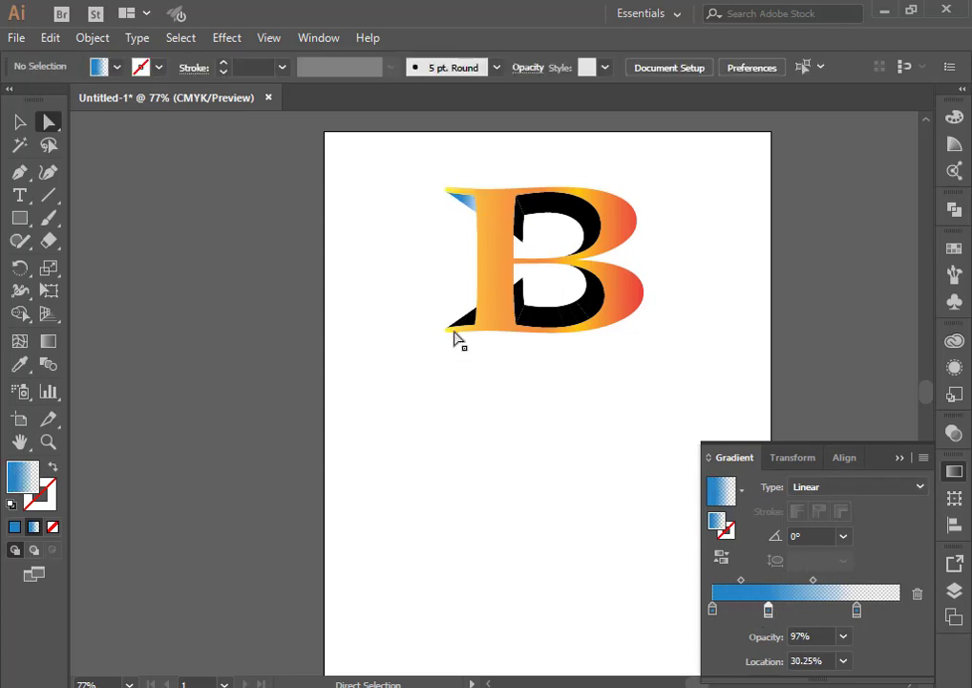
Fill the extruded side of the lower-left serif with the same blue fading gradient and add a stop at about 53%.
{"action": "left_click", "coordinate": [463, 325]}
{"action": "left_click_drag", "start_coordinate": [421, 302], "coordinate": [475, 319]}
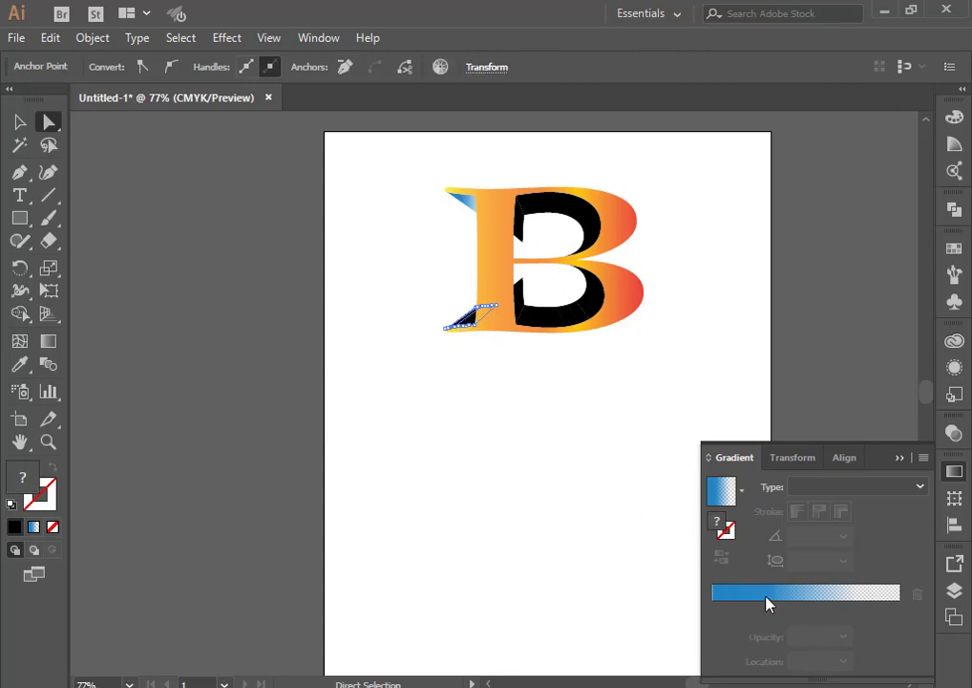
{"action": "left_click", "coordinate": [723, 497]}
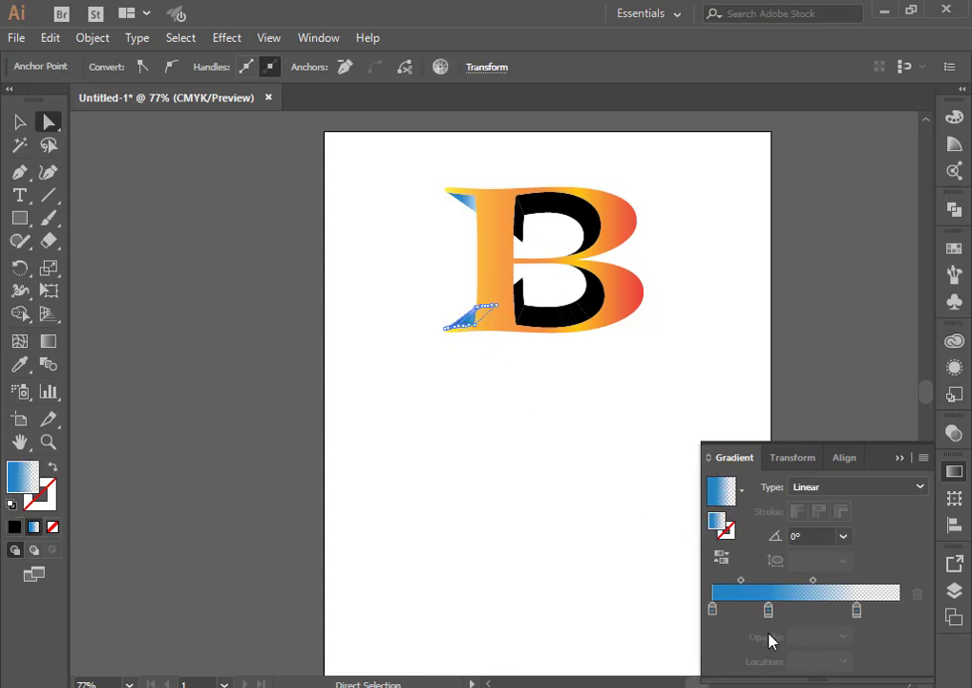
{"action": "left_click", "coordinate": [765, 610]}
{"action": "left_click_drag", "start_coordinate": [770, 614], "coordinate": [816, 614]}
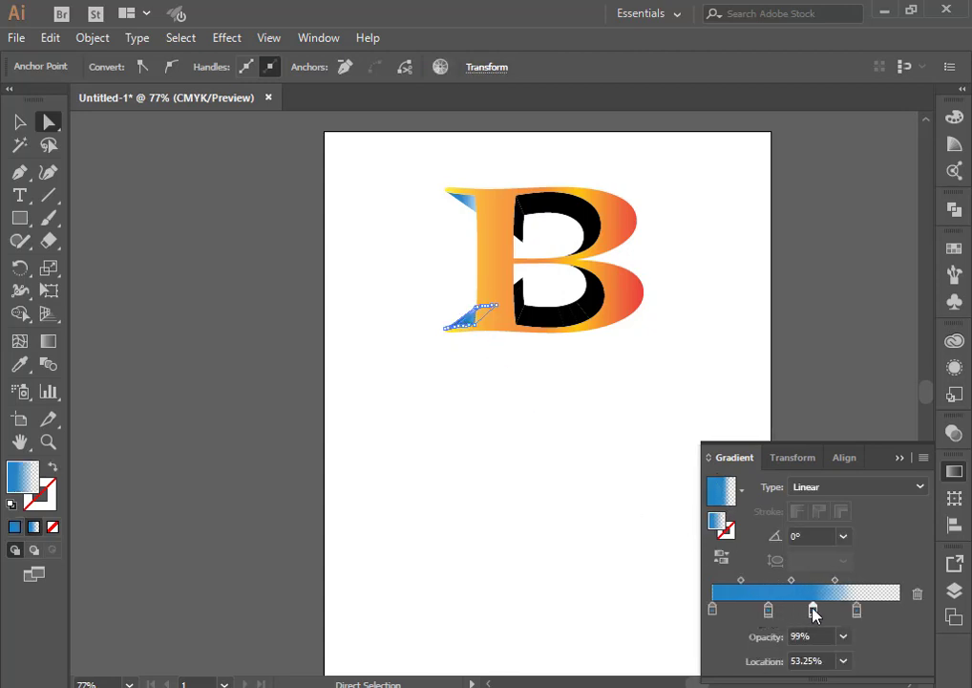
Refine the upper-left serif's blue gradient with blue stops at about 16% and 56.75%, and deselect the shape.
{"action": "left_click", "coordinate": [599, 544]}
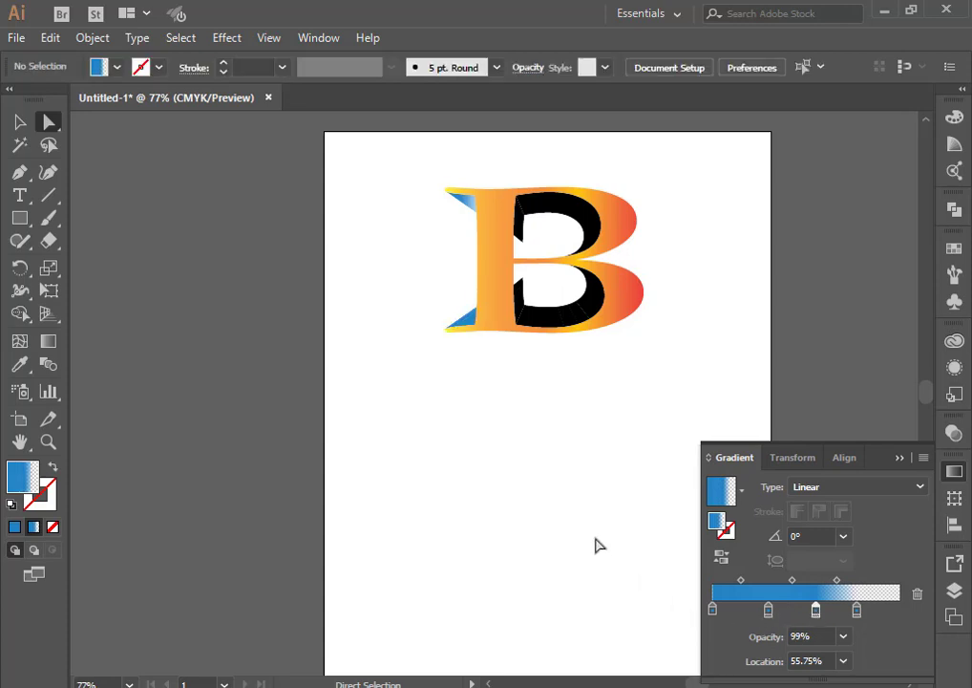
{"action": "left_click", "coordinate": [468, 206]}
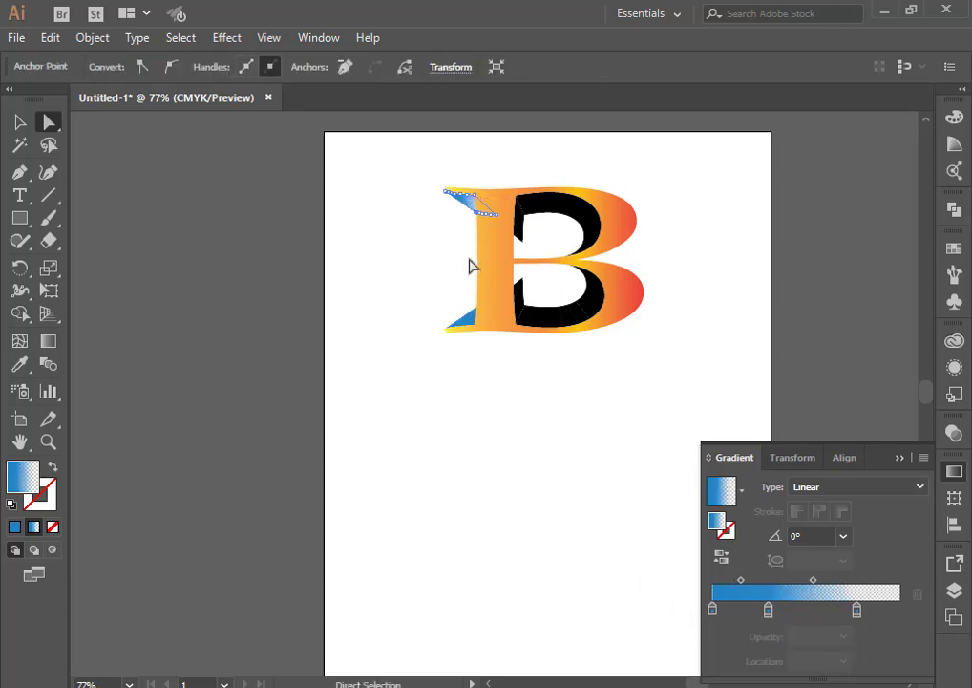
{"action": "left_click_drag", "start_coordinate": [770, 614], "coordinate": [825, 616]}
{"action": "left_click", "coordinate": [537, 525]}
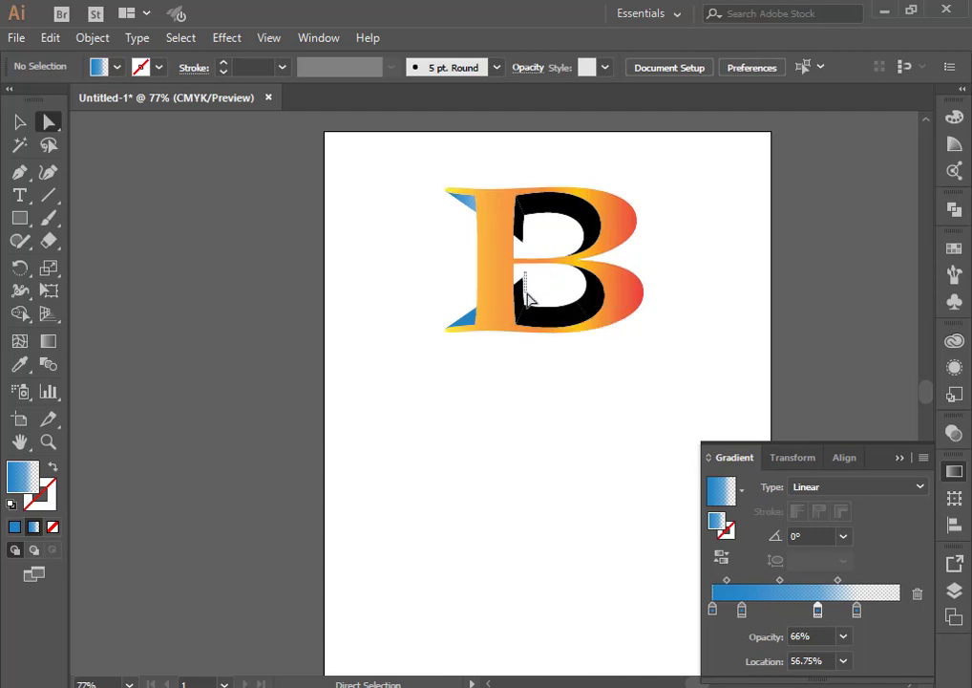
Fill the black extruded faces around the lower counter with the current blue fading gradient.
{"action": "left_click_drag", "start_coordinate": [521, 268], "coordinate": [585, 319]}
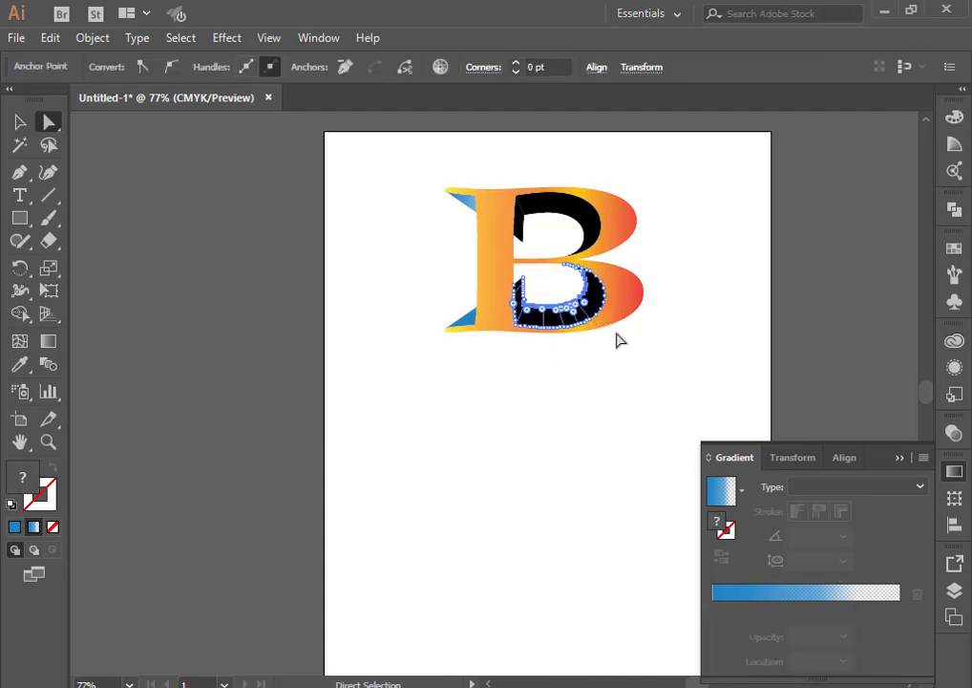
{"action": "left_click", "coordinate": [723, 492]}
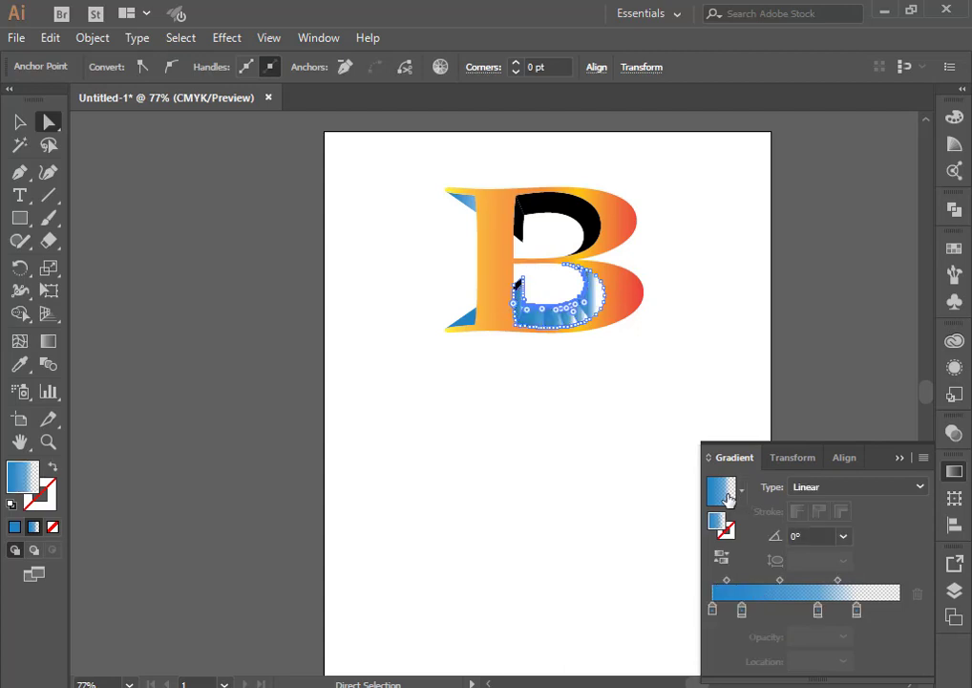
{"action": "left_click", "coordinate": [636, 496]}
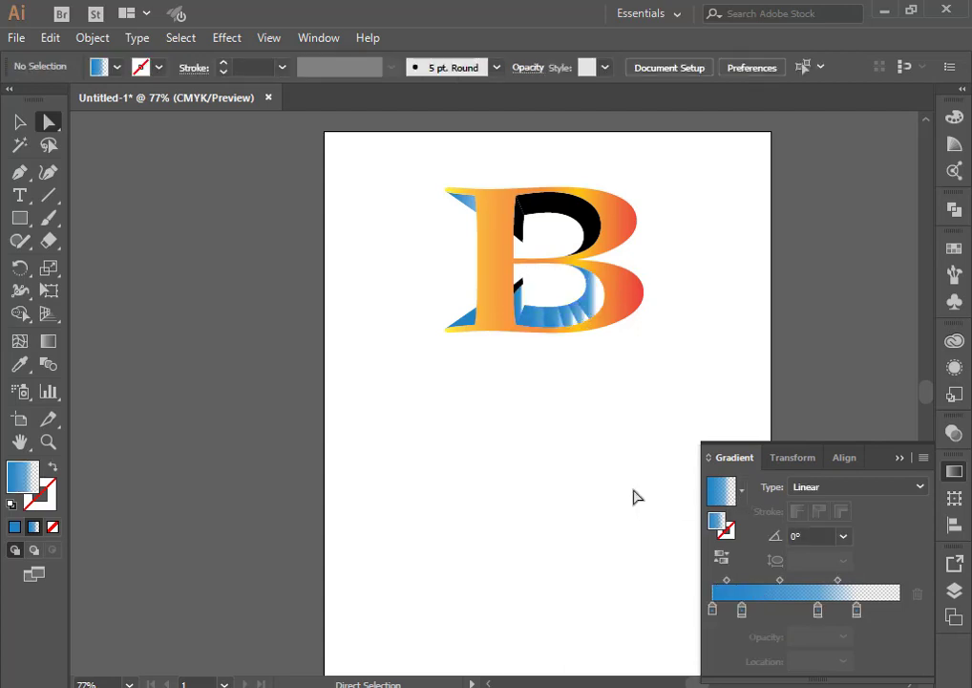
Fill the extruded face along the stem in the lower counter, including its remaining black sliver, with the Fading Sky gradient.
{"action": "left_click", "coordinate": [516, 286]}
{"action": "left_click", "coordinate": [521, 287]}
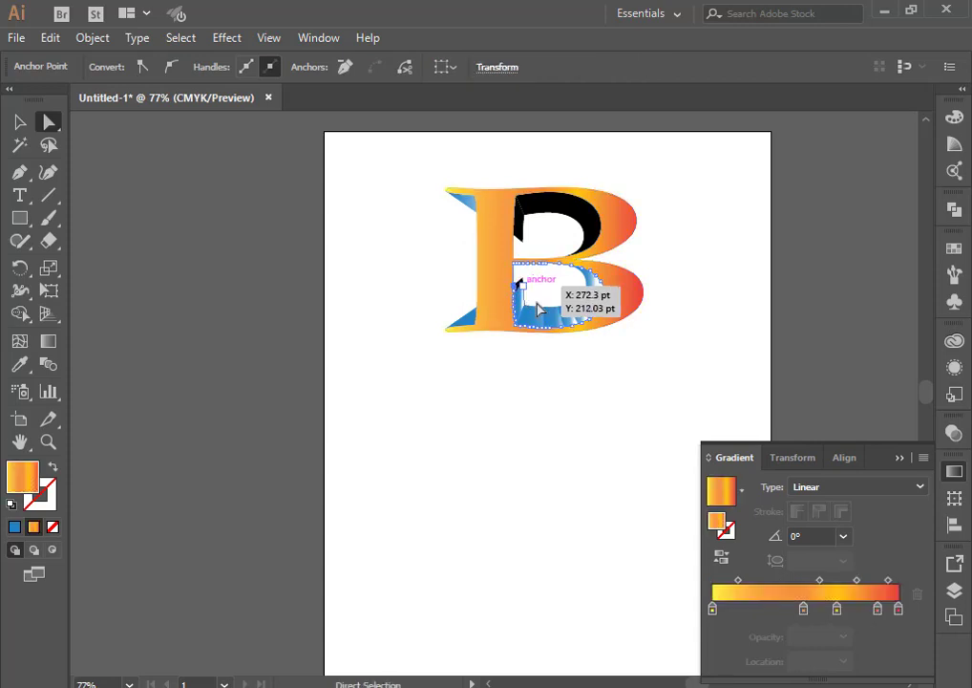
{"action": "left_click", "coordinate": [556, 349]}
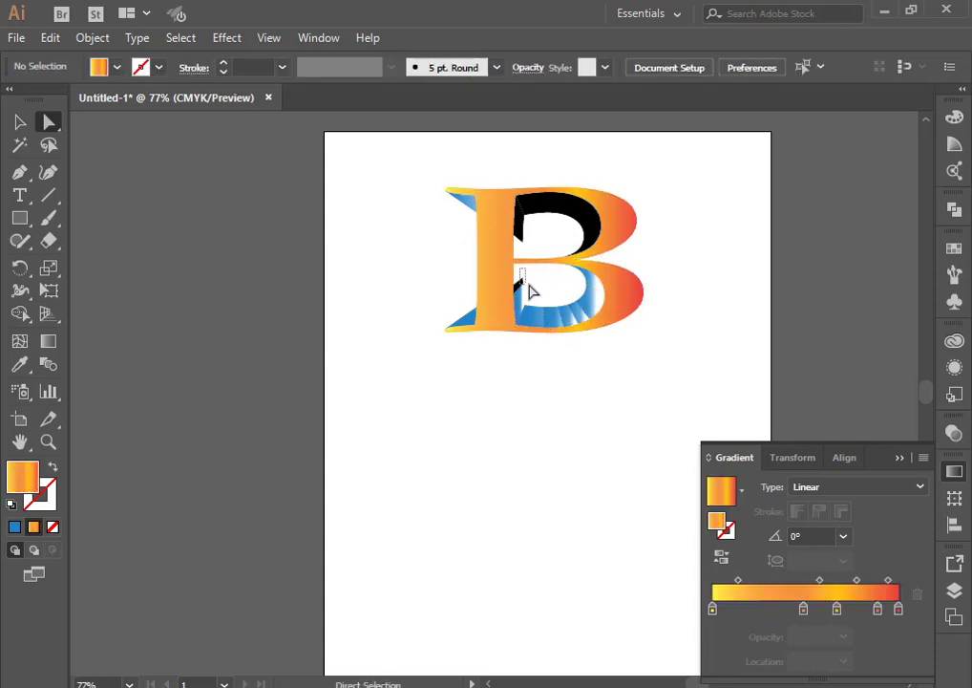
{"action": "left_click", "coordinate": [527, 286]}
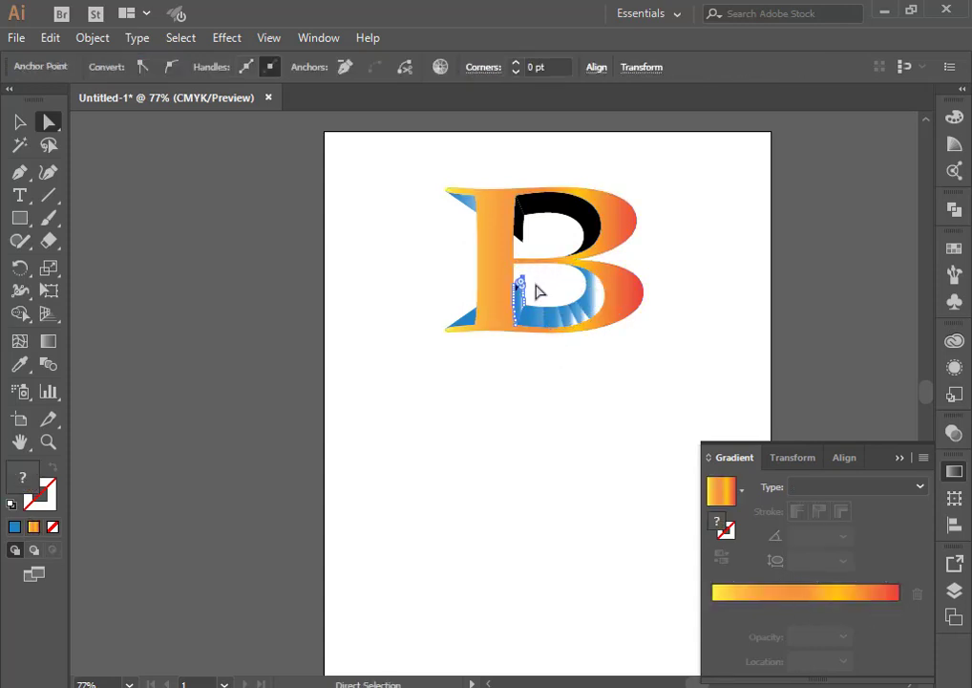
{"action": "left_click", "coordinate": [742, 491]}
{"action": "left_click", "coordinate": [622, 589]}
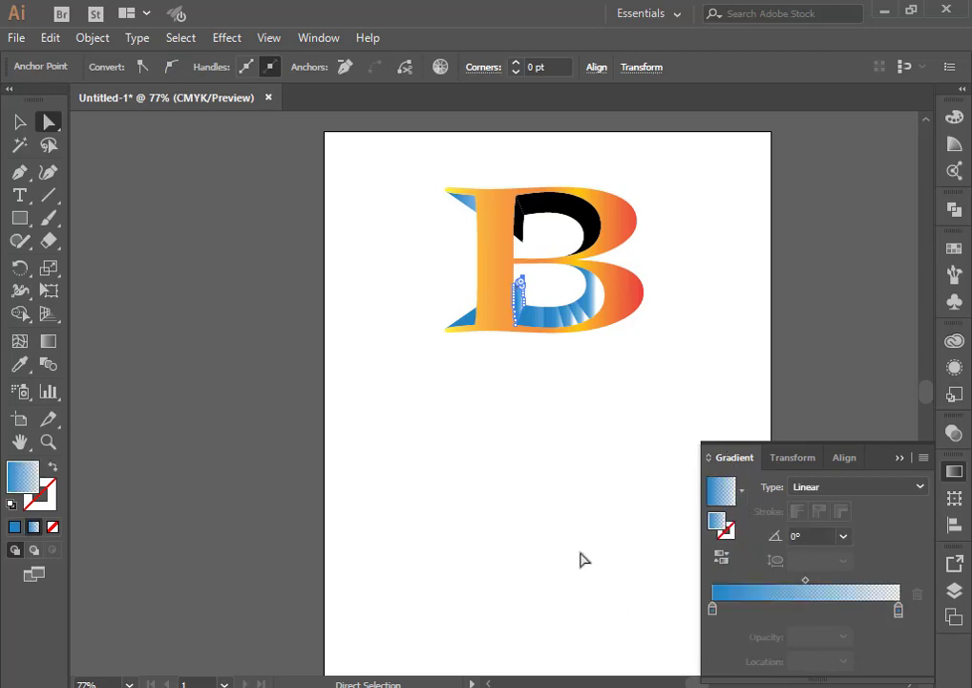
{"action": "left_click", "coordinate": [587, 566]}
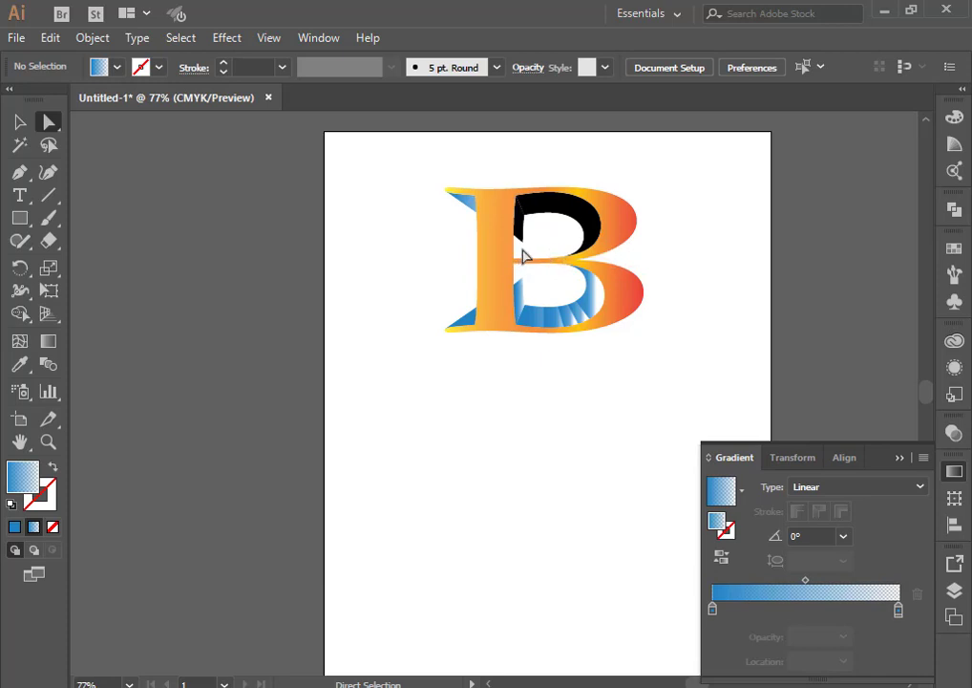
Fill the black extruded faces around the upper counter with the same Fading Sky gradient and deselect them.
{"action": "left_click_drag", "start_coordinate": [524, 212], "coordinate": [590, 220]}
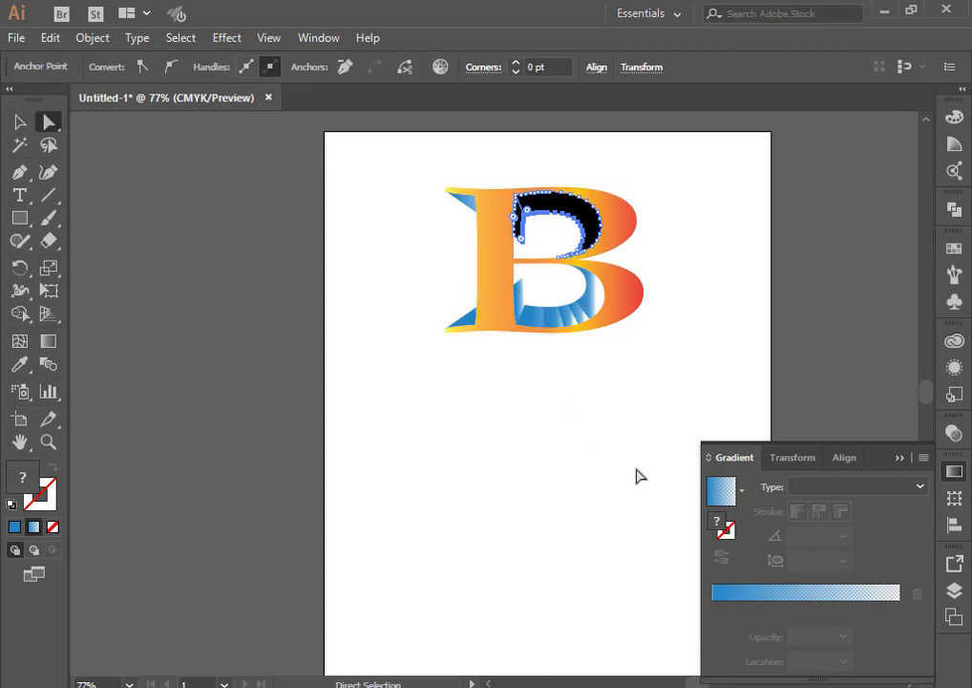
{"action": "left_click", "coordinate": [724, 498]}
{"action": "left_click", "coordinate": [646, 502]}
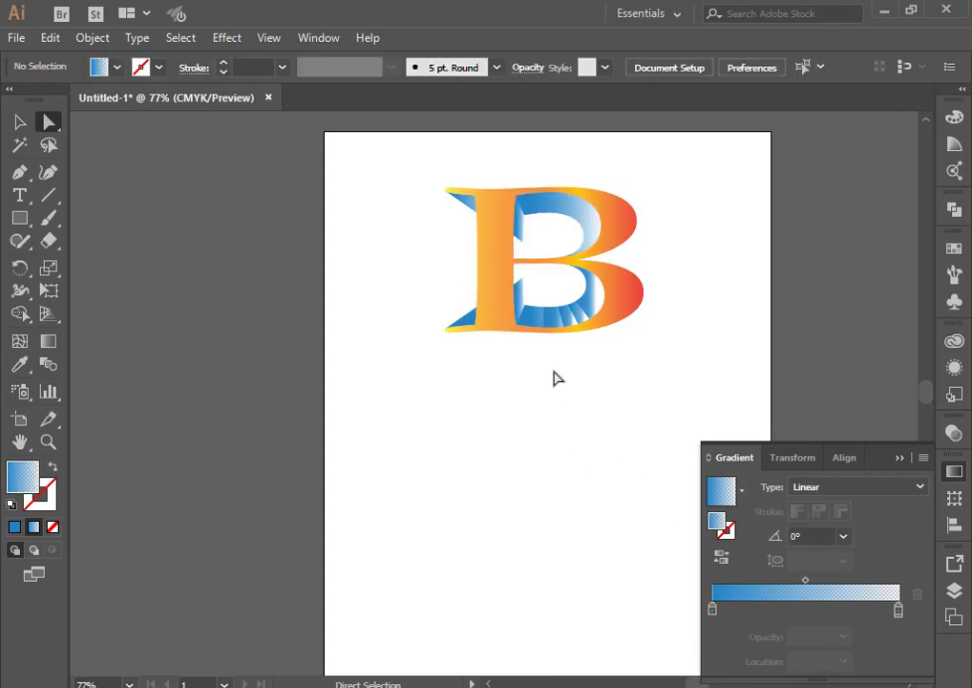
Select the blue extruded faces of the lower counter, try to join them, and group them instead.
{"action": "left_click_drag", "start_coordinate": [538, 285], "coordinate": [576, 317]}
{"action": "right_click", "coordinate": [570, 318]}
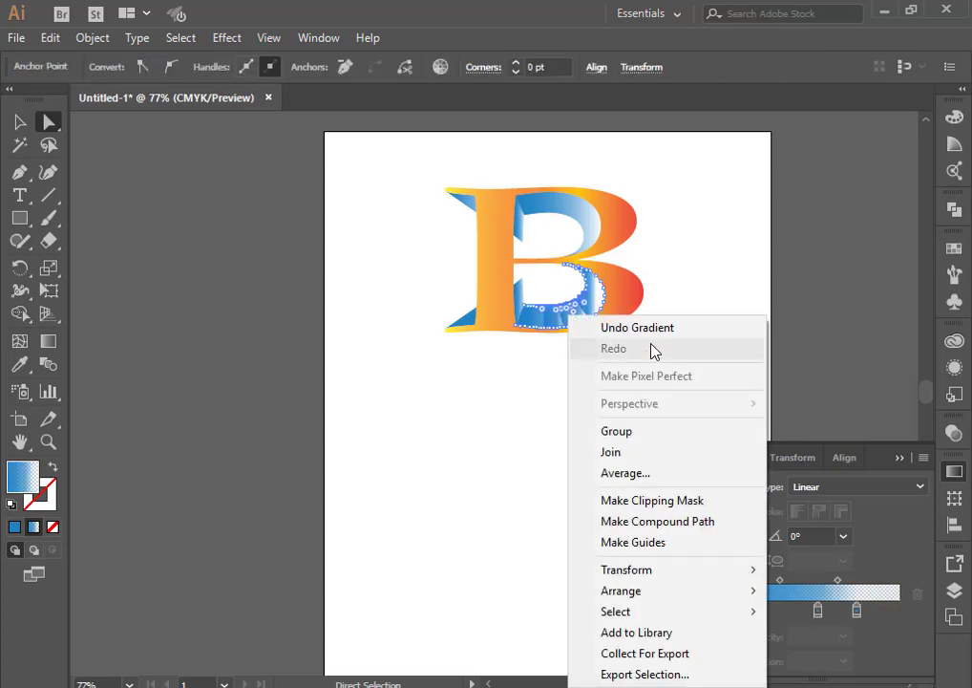
{"action": "left_click", "coordinate": [668, 454]}
{"action": "left_click", "coordinate": [667, 390]}
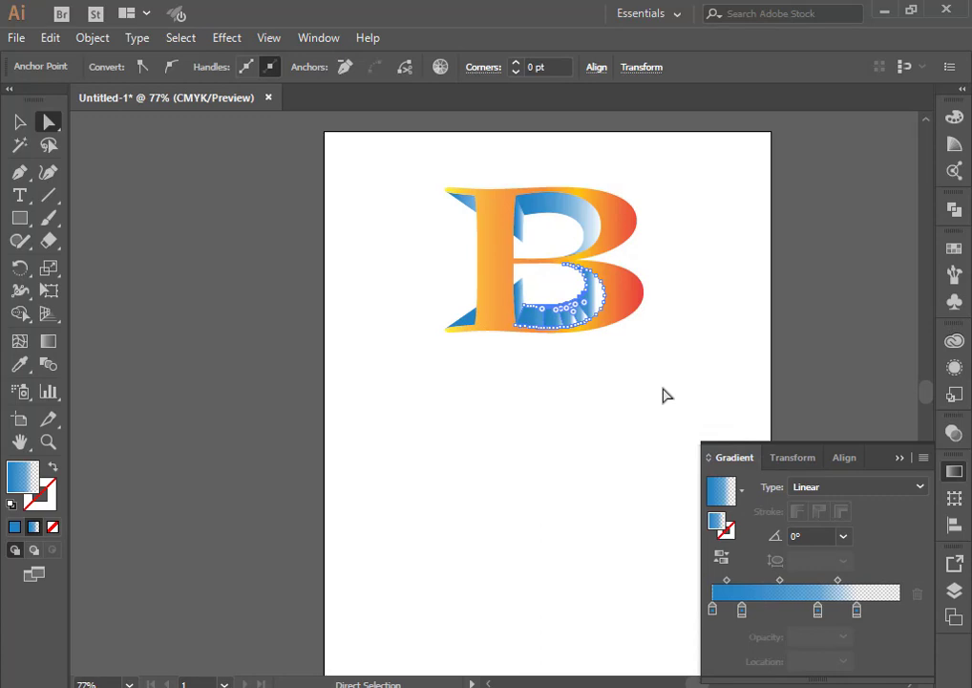
{"action": "right_click", "coordinate": [571, 323]}
{"action": "left_click", "coordinate": [643, 445]}
{"action": "left_click", "coordinate": [621, 444]}
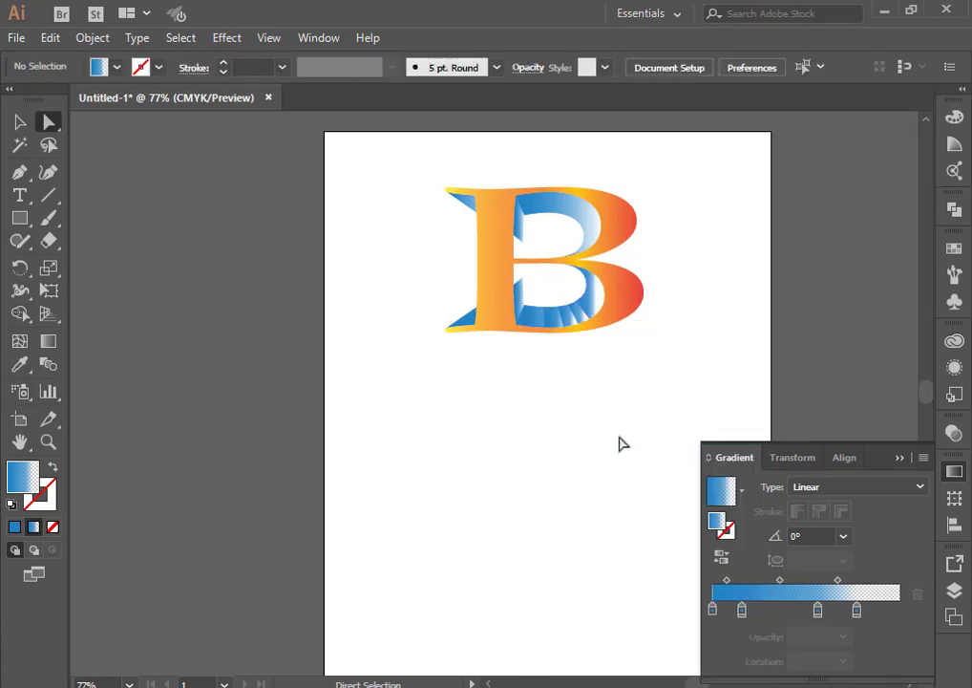
Try averaging the anchor points of the lower counter's faces on both axes, and undo the change.
{"action": "left_click", "coordinate": [551, 319]}
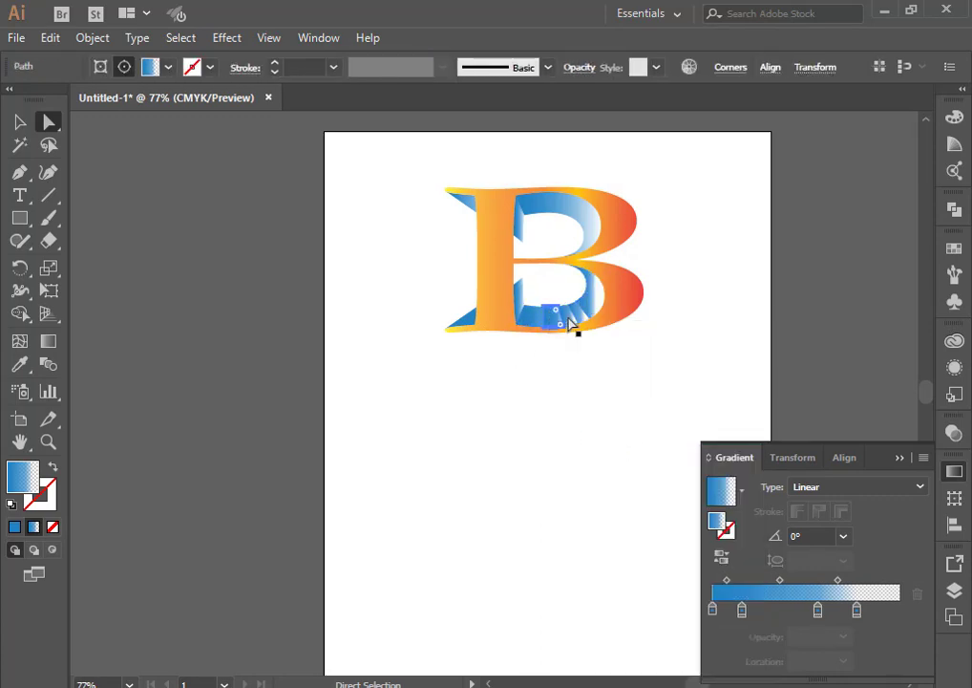
{"action": "left_click", "coordinate": [584, 318]}
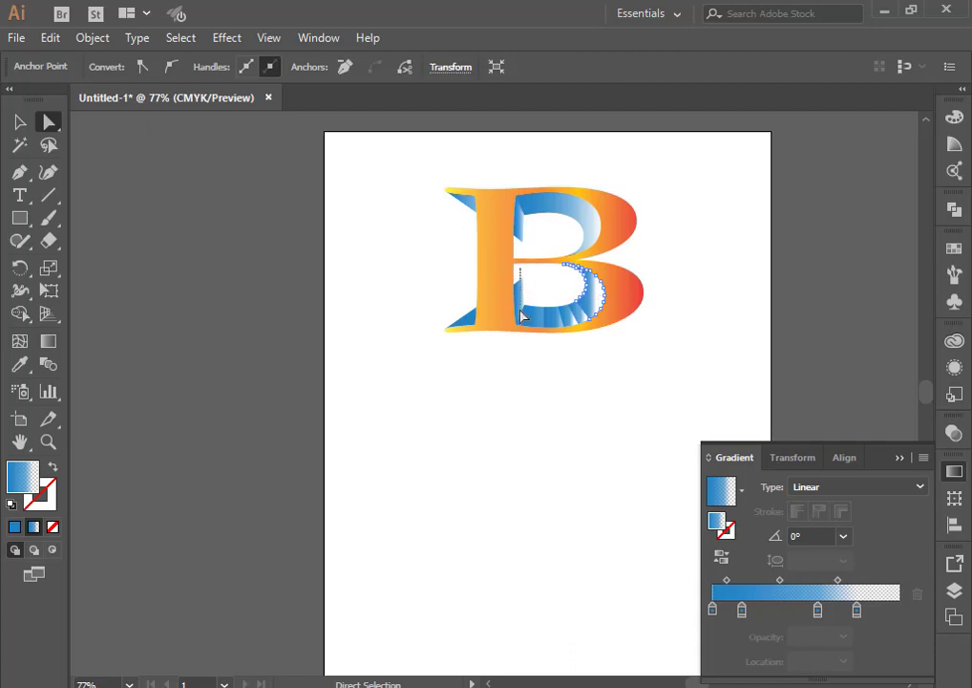
{"action": "left_click", "coordinate": [569, 317]}
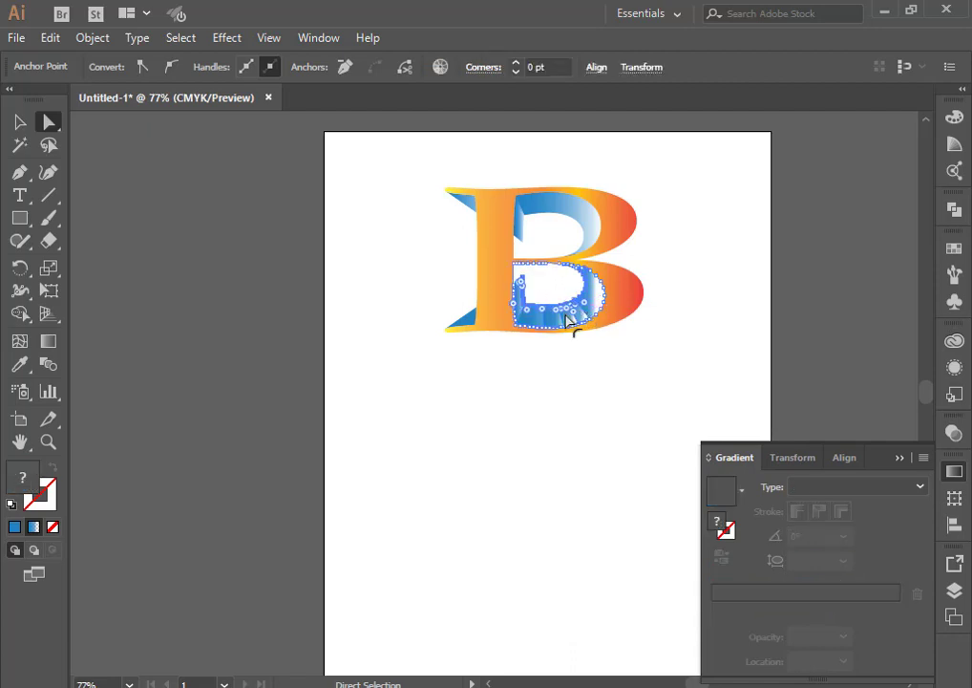
{"action": "right_click", "coordinate": [567, 316]}
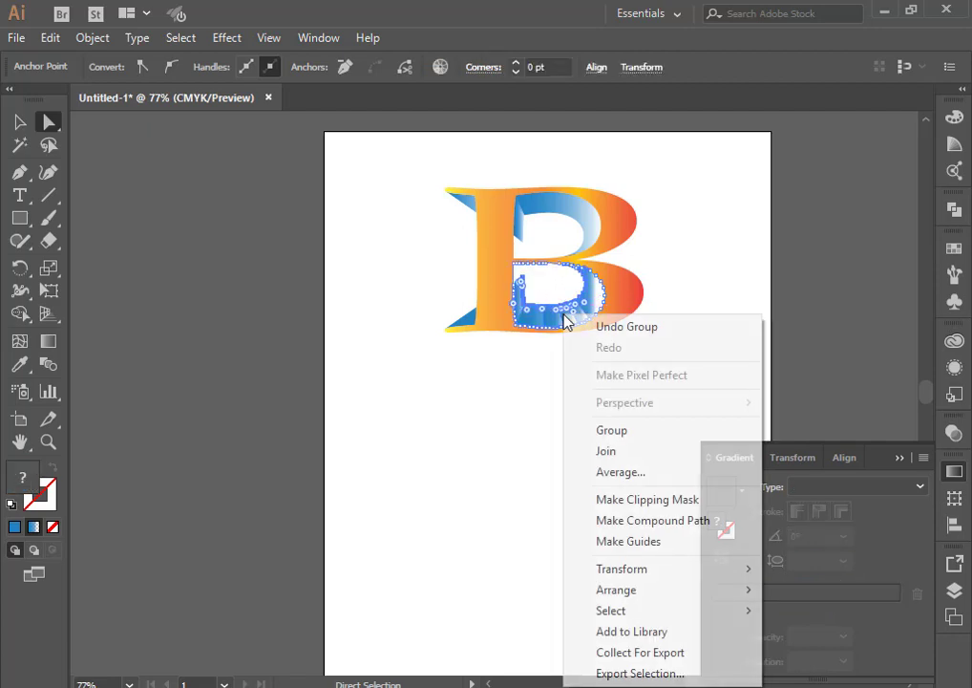
{"action": "left_click", "coordinate": [636, 473]}
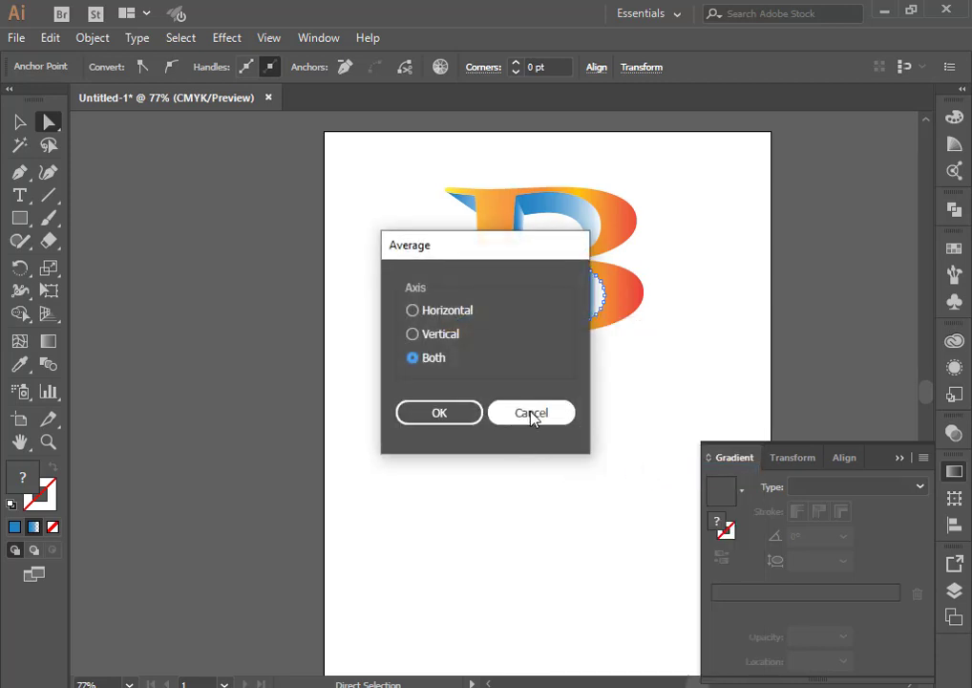
{"action": "left_click", "coordinate": [458, 424]}
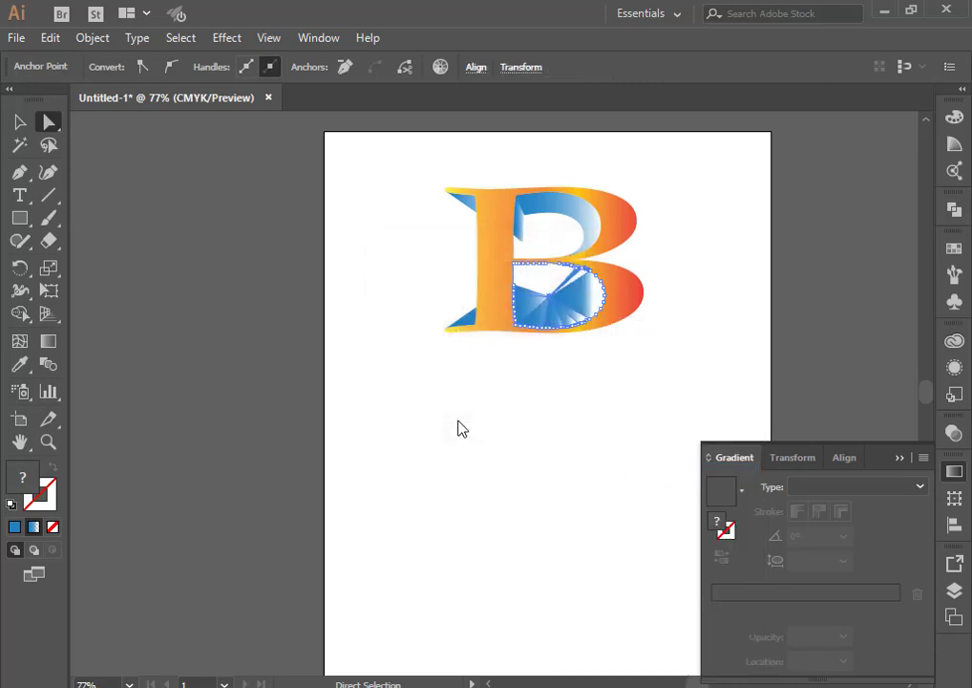
{"action": "key", "text": "ctrl+z"}
{"action": "left_click", "coordinate": [518, 432]}
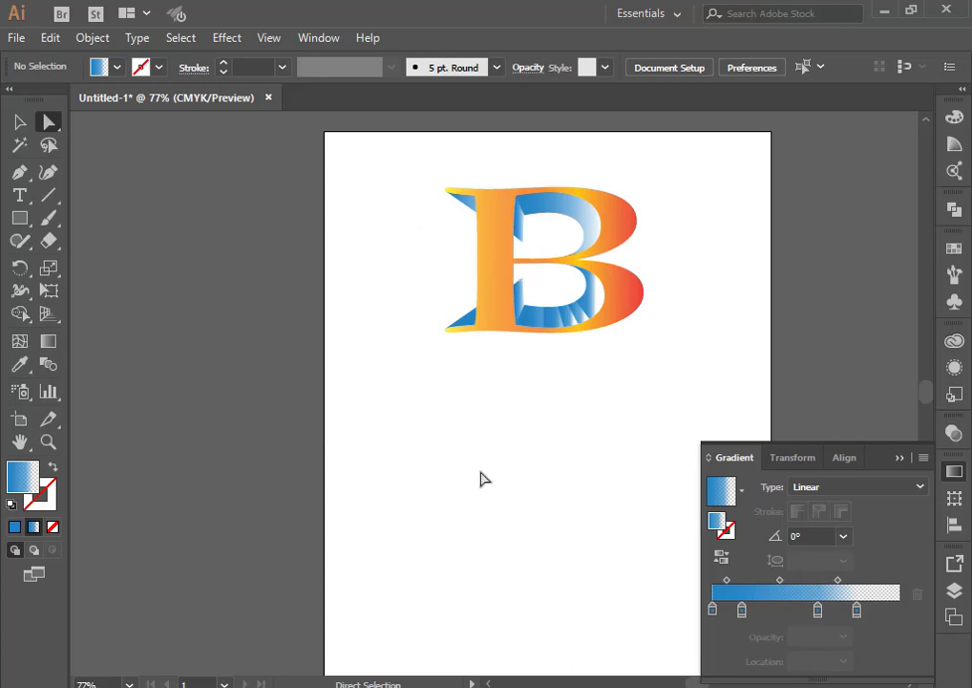
Redraw the front face's orange-yellow gradient upward with the Gradient tool at about 93.2°, with red at the letter's top, and deselect.
{"action": "left_click", "coordinate": [495, 310]}
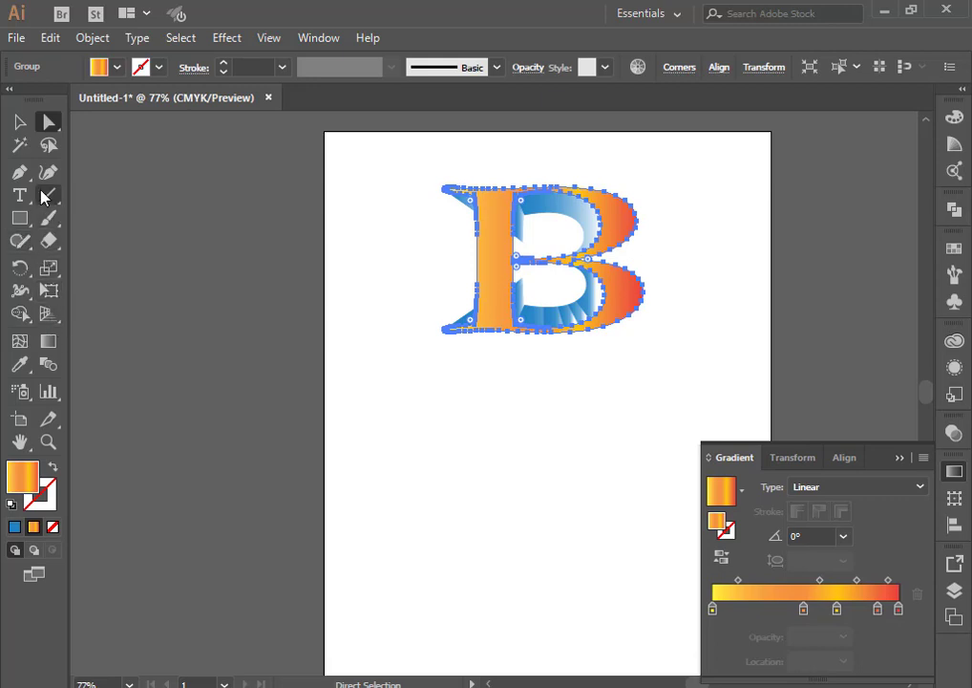
{"action": "left_click", "coordinate": [48, 342]}
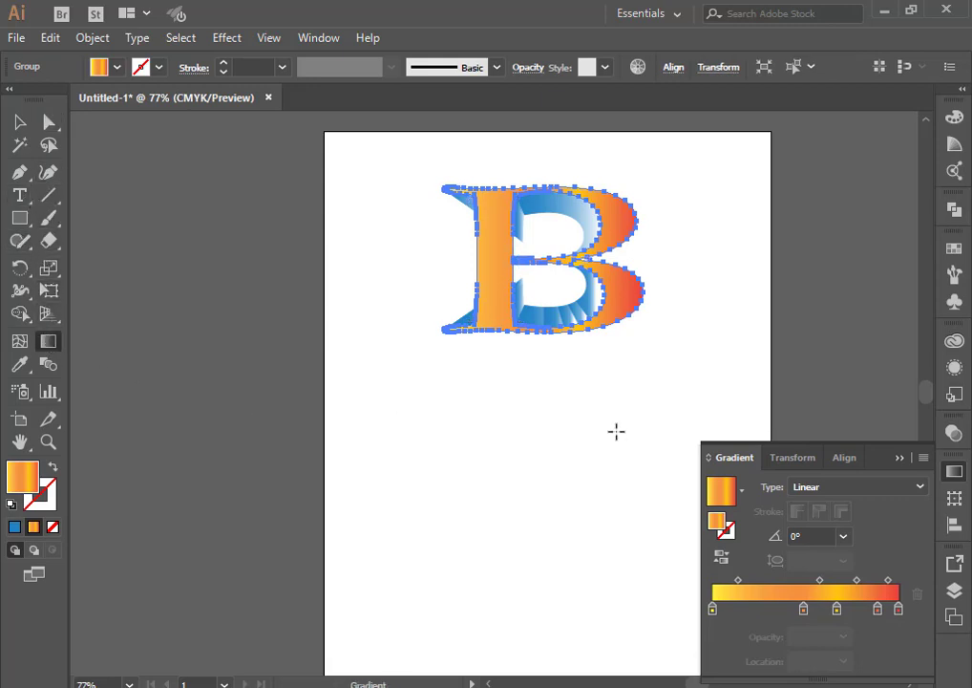
{"action": "mouse_move", "coordinate": [538, 384]}
{"action": "left_mouse_down"}
{"action": "mouse_move", "coordinate": [525, 191]}
{"action": "mouse_move", "coordinate": [543, 128]}
{"action": "mouse_move", "coordinate": [526, 189]}
{"action": "left_mouse_up"}
{"action": "left_click_drag", "start_coordinate": [560, 553], "coordinate": [554, 361]}
{"action": "left_click_drag", "start_coordinate": [549, 582], "coordinate": [534, 328]}
{"action": "left_click_drag", "start_coordinate": [575, 602], "coordinate": [565, 363]}
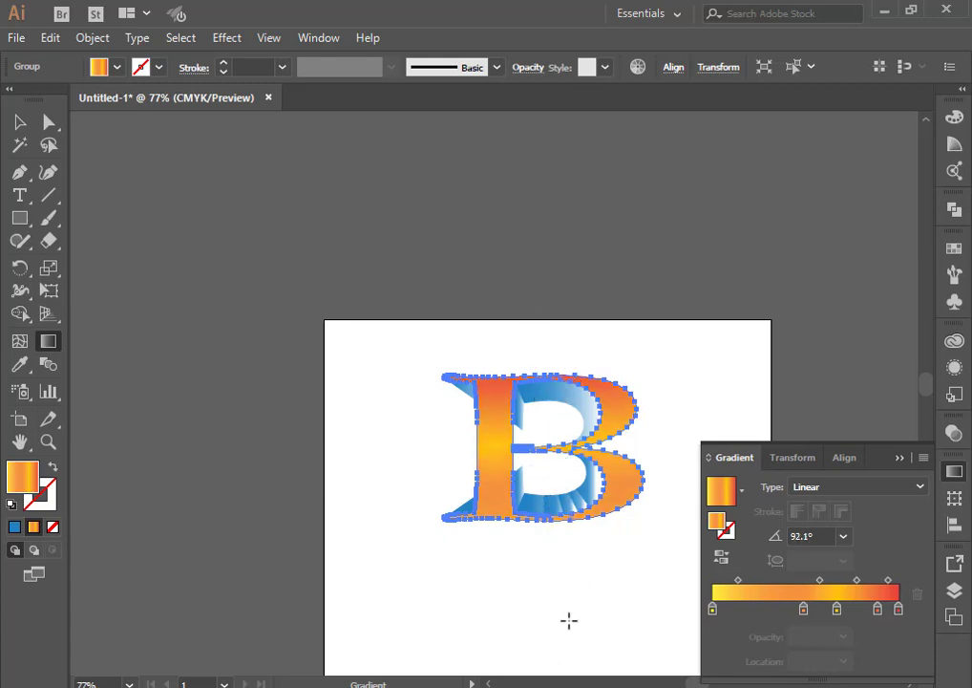
{"action": "left_click_drag", "start_coordinate": [575, 565], "coordinate": [558, 317]}
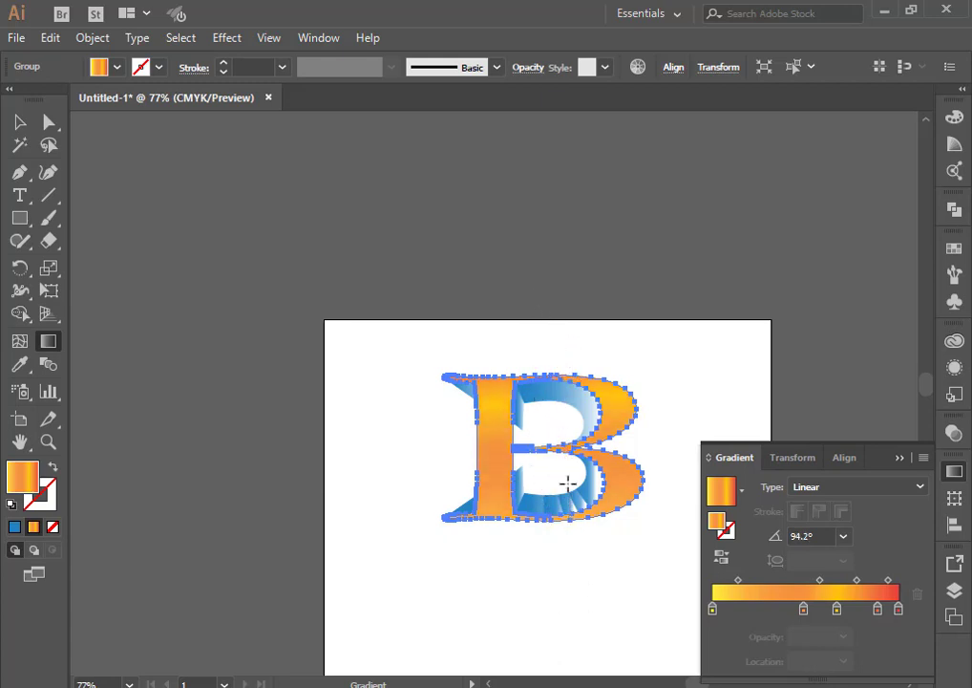
{"action": "left_click_drag", "start_coordinate": [569, 603], "coordinate": [553, 347]}
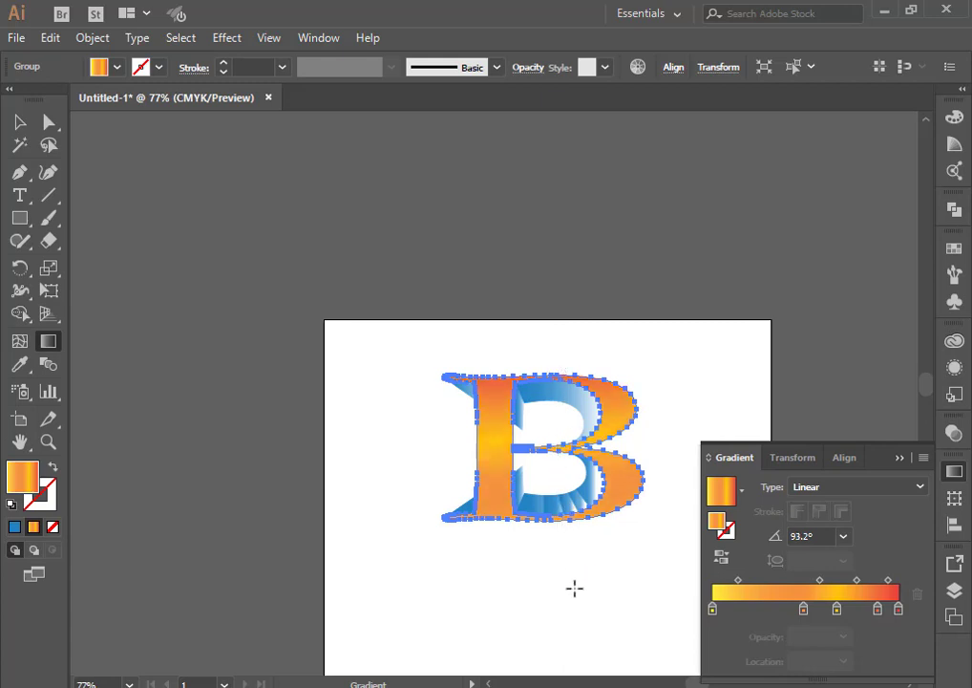
{"action": "left_click", "coordinate": [19, 122]}
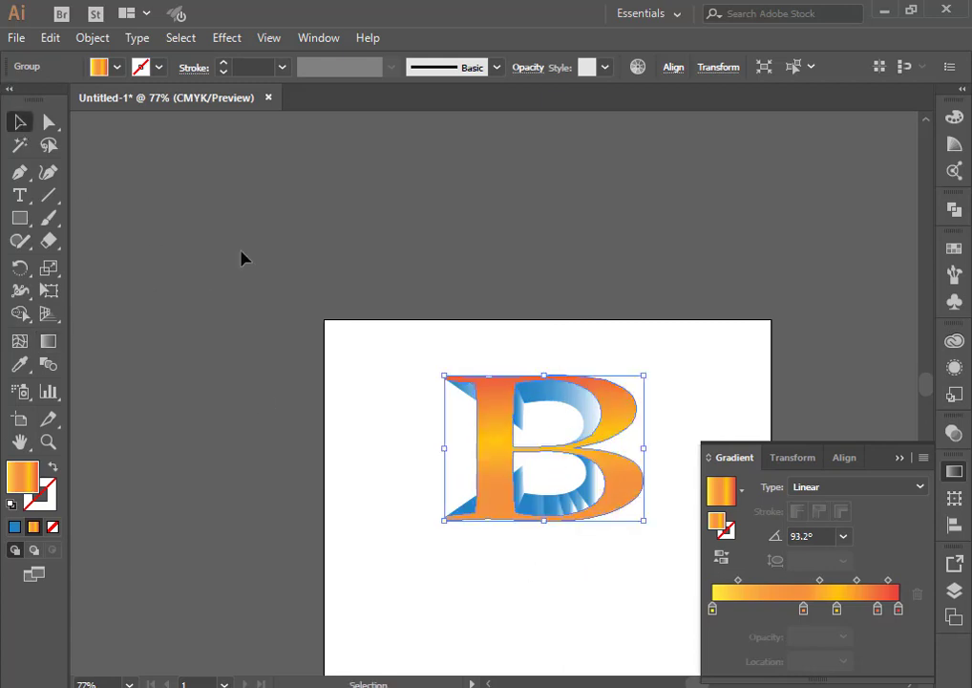
{"action": "left_click", "coordinate": [383, 413]}
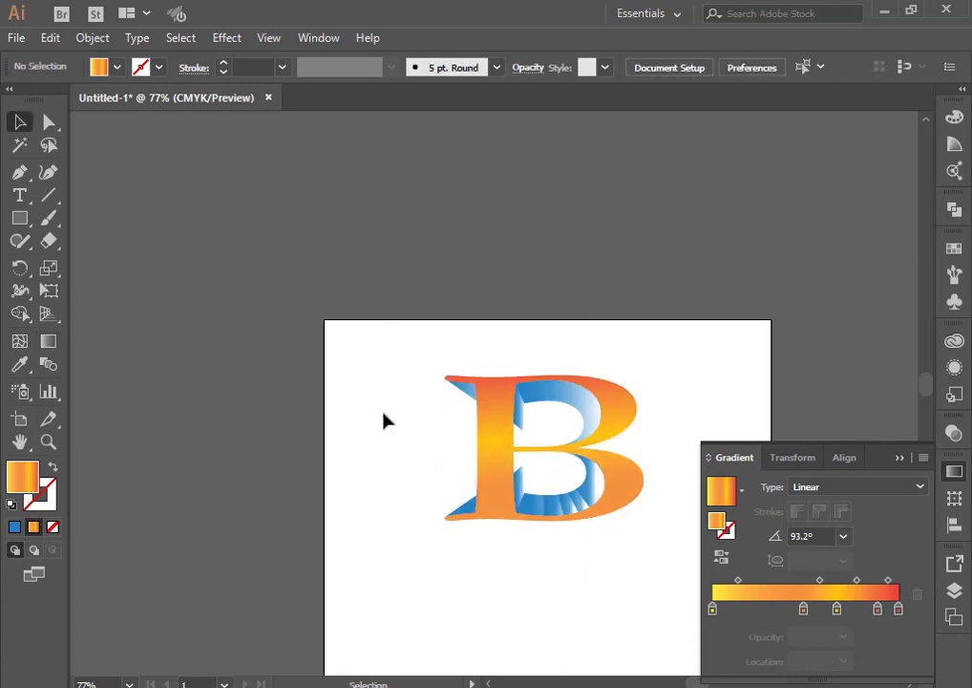
Draw a circle with the Ellipse tool below the letter, about as wide as the letter and filled with the orange-yellow gradient.
{"action": "left_click", "coordinate": [902, 458]}
{"action": "scroll", "coordinate": [585, 383], "scroll_direction": "down", "scroll_amount": 5}
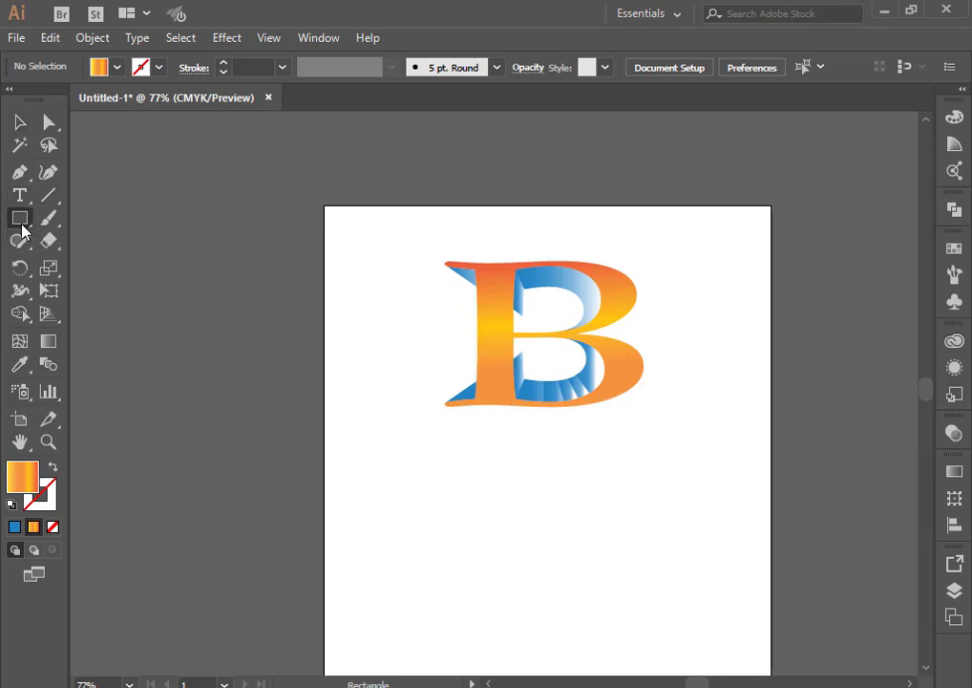
{"action": "left_click_drag", "start_coordinate": [23, 232], "coordinate": [96, 269]}
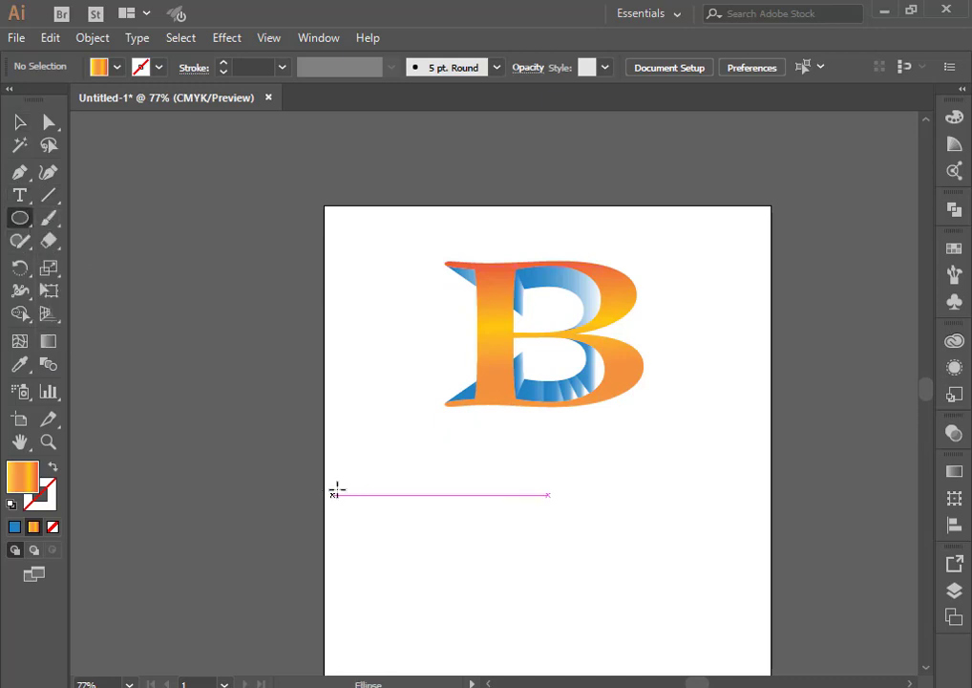
{"action": "left_click_drag", "start_coordinate": [434, 464], "coordinate": [630, 656]}
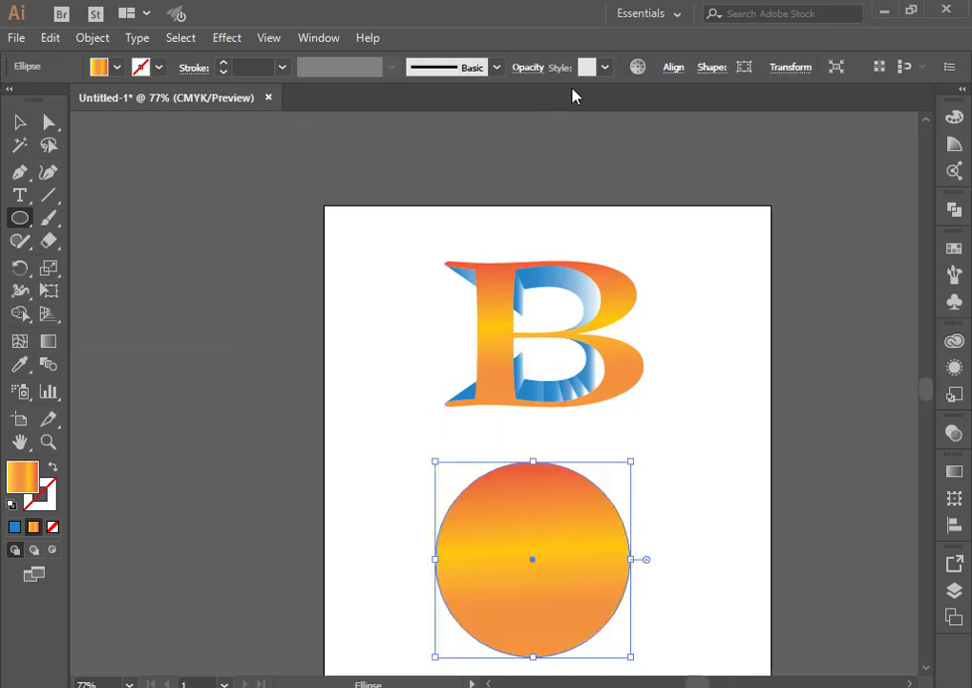
{"action": "left_click", "coordinate": [105, 39]}
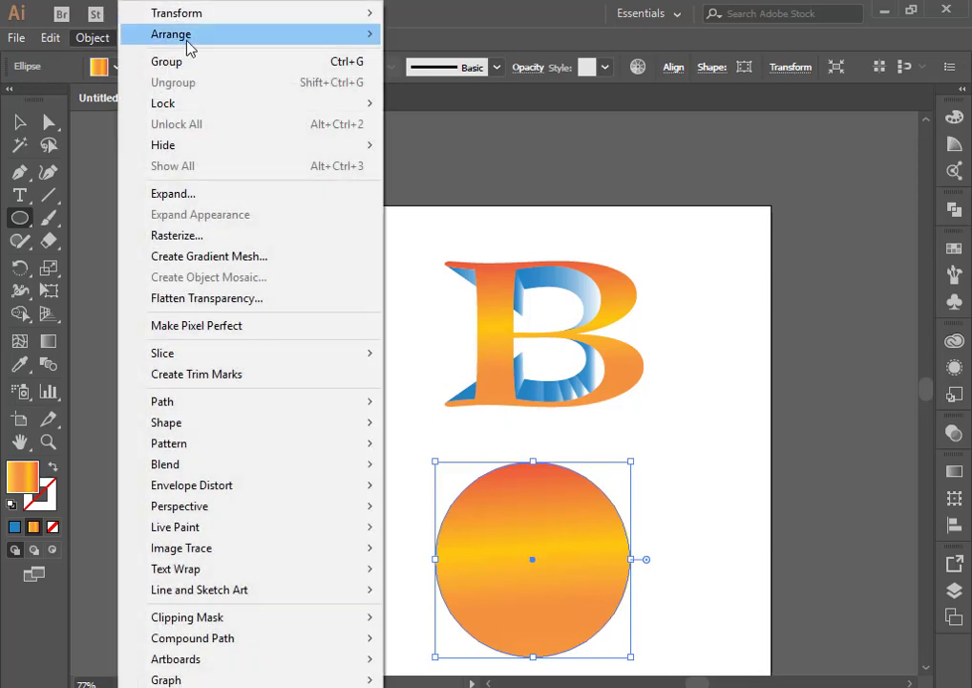
{"action": "left_click", "coordinate": [352, 21]}
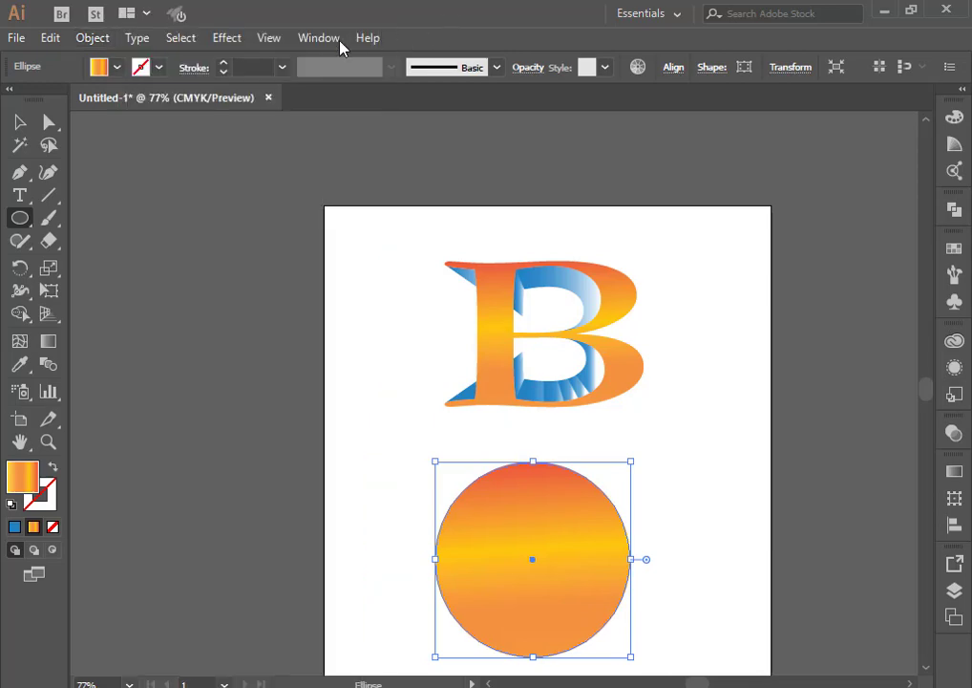
Set up a 3D Extrude & Bevel effect on the circle with 160° perspective and preview it.
{"action": "left_click", "coordinate": [227, 38]}
{"action": "mouse_move", "coordinate": [325, 147]}
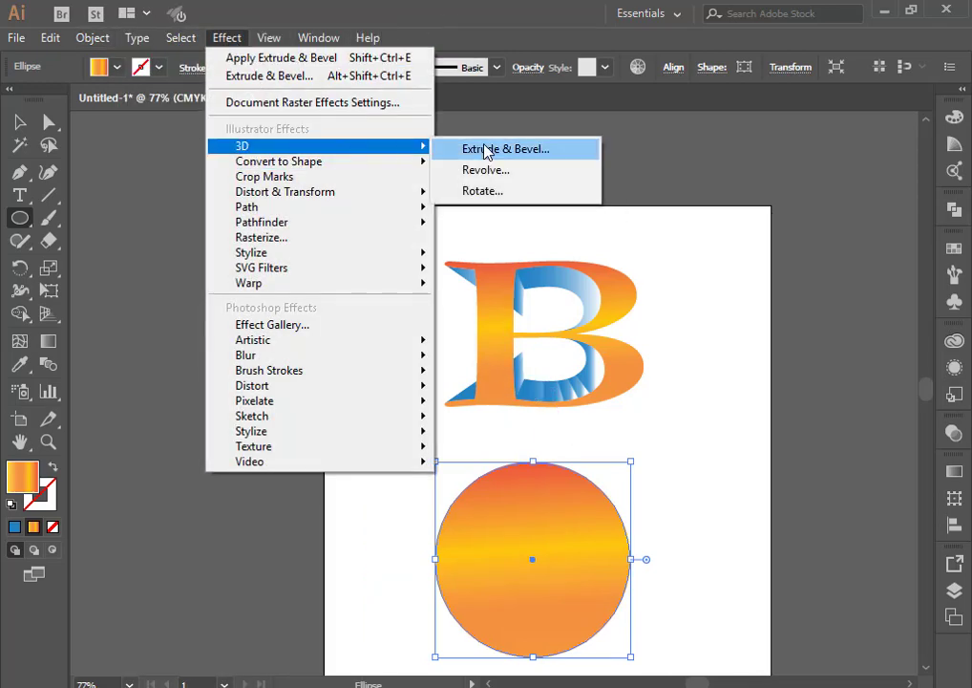
{"action": "left_click", "coordinate": [488, 150]}
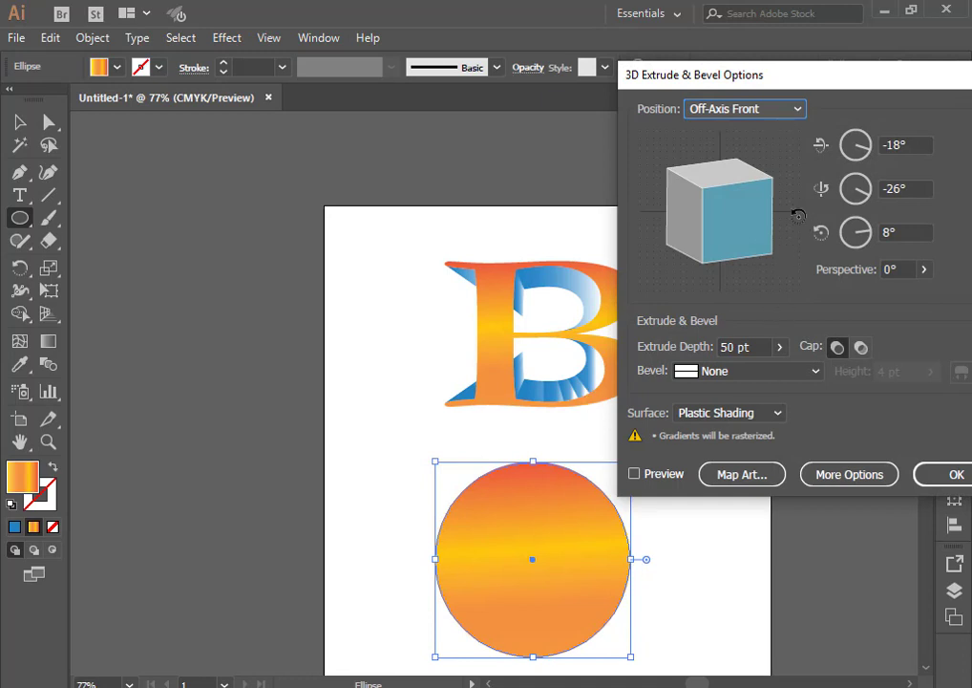
{"action": "left_click", "coordinate": [926, 272]}
{"action": "left_click_drag", "start_coordinate": [857, 299], "coordinate": [950, 312]}
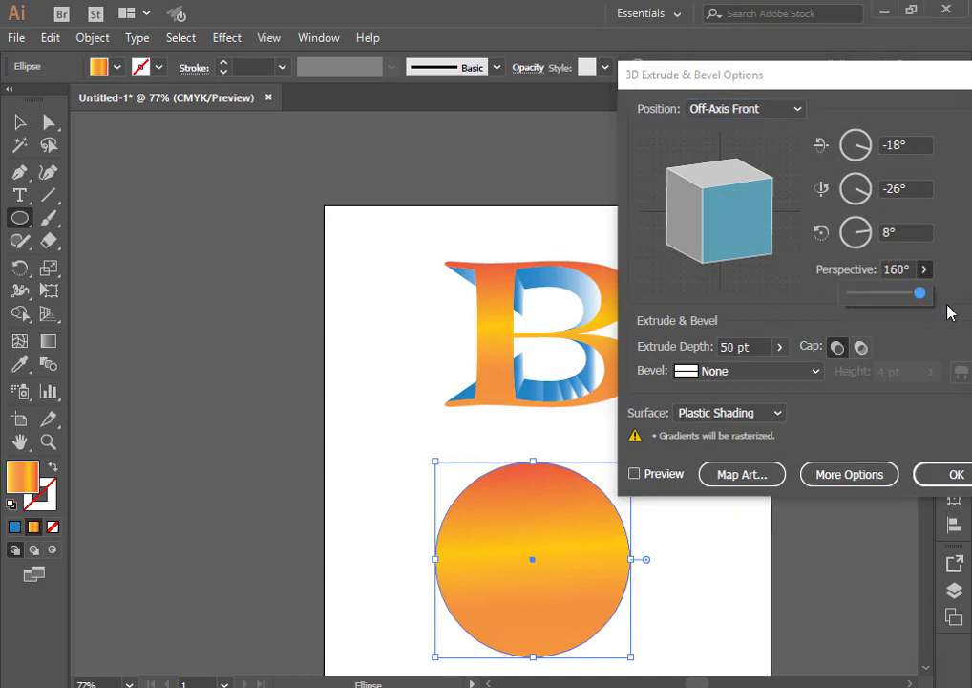
{"action": "left_click", "coordinate": [634, 474]}
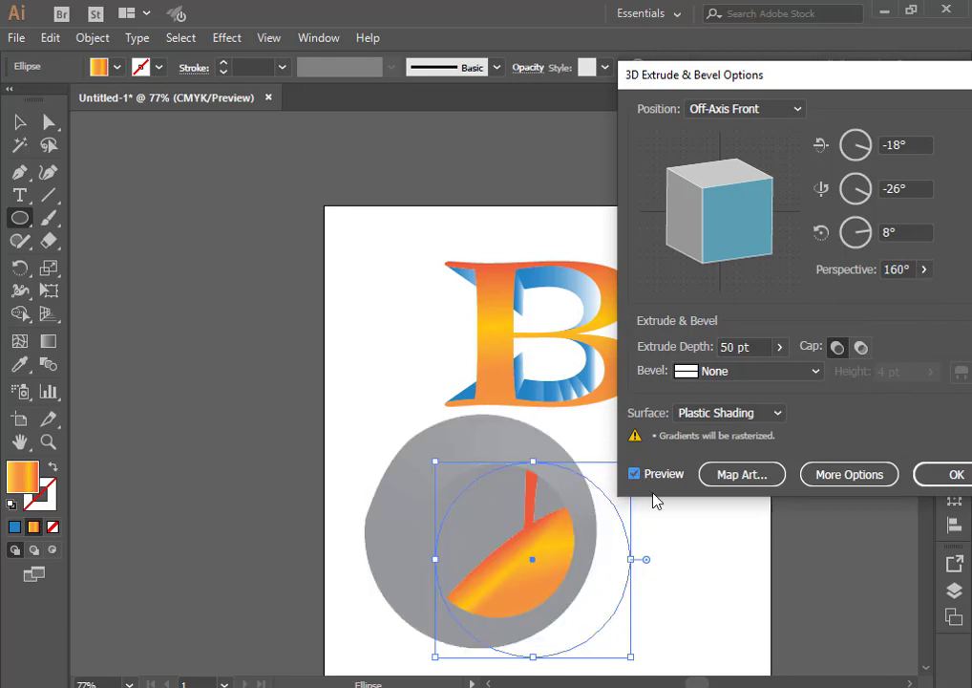
Set the circle's extrusion to the Front position, rotate it to 22°, 0° and -3°, and apply the effect.
{"action": "left_click", "coordinate": [770, 111]}
{"action": "key", "text": "Escape"}
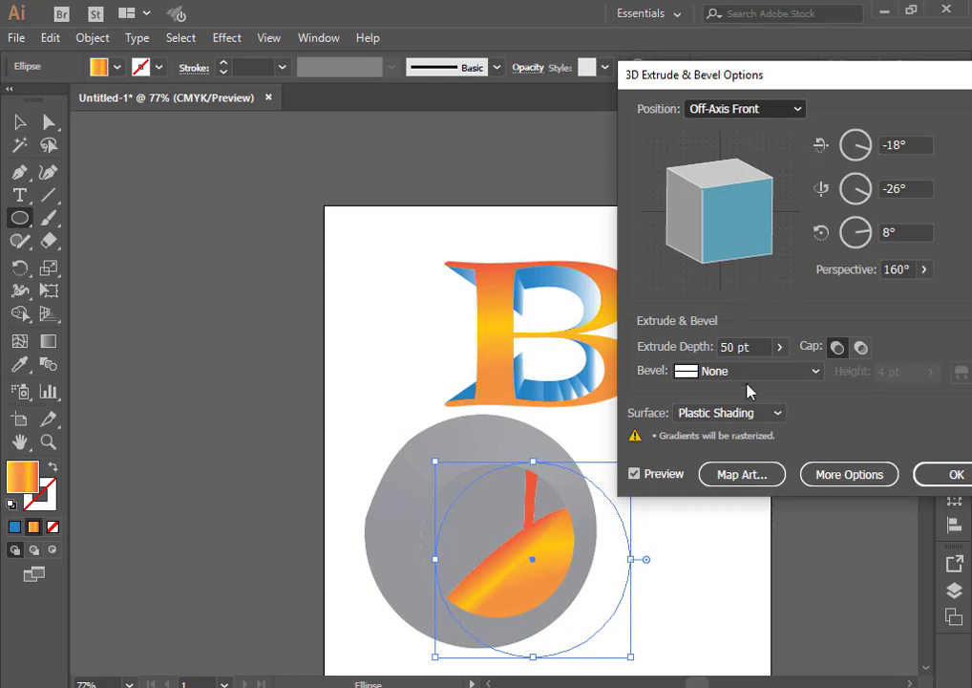
{"action": "key", "text": "f"}
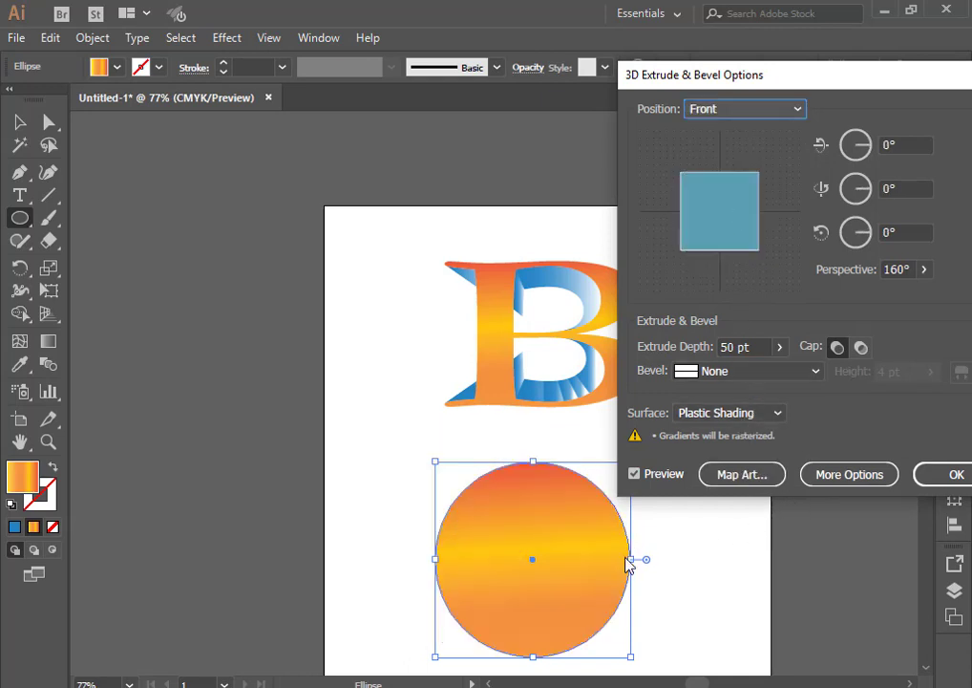
{"action": "left_click_drag", "start_coordinate": [711, 245], "coordinate": [711, 215]}
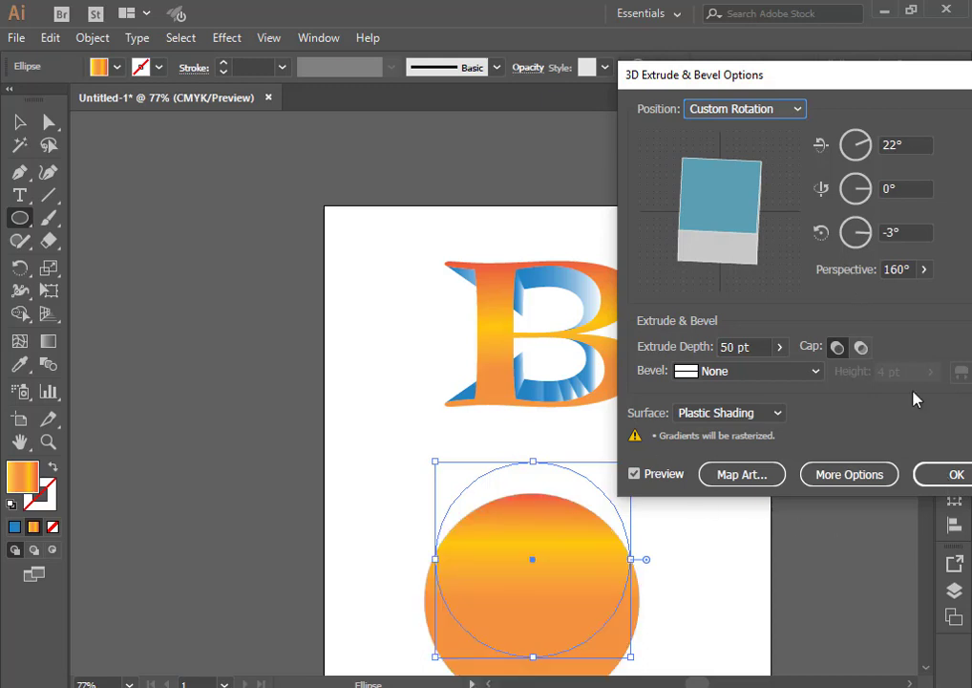
{"action": "left_click", "coordinate": [933, 478]}
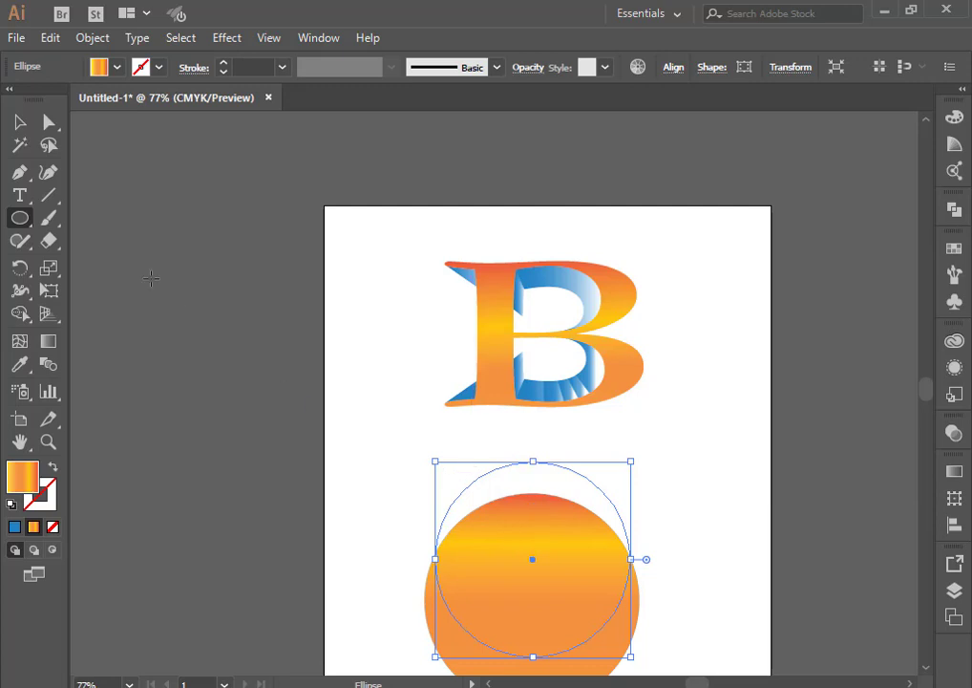
Move the extruded circle up over the lower half of the letter, try a cyan fill, and fill it brown.
{"action": "left_click", "coordinate": [19, 122]}
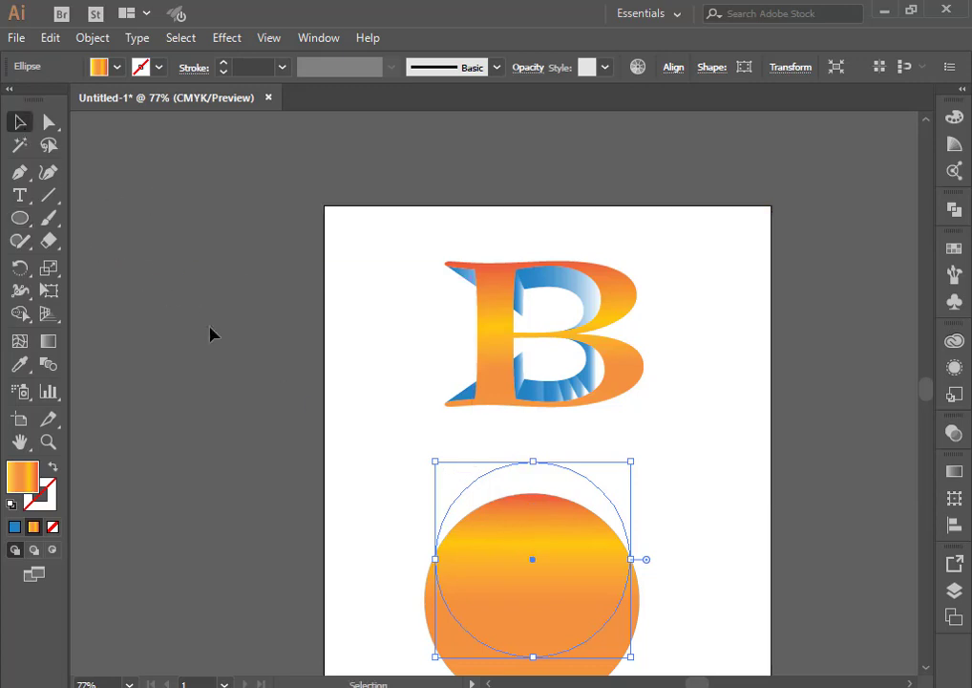
{"action": "left_click_drag", "start_coordinate": [521, 612], "coordinate": [514, 429]}
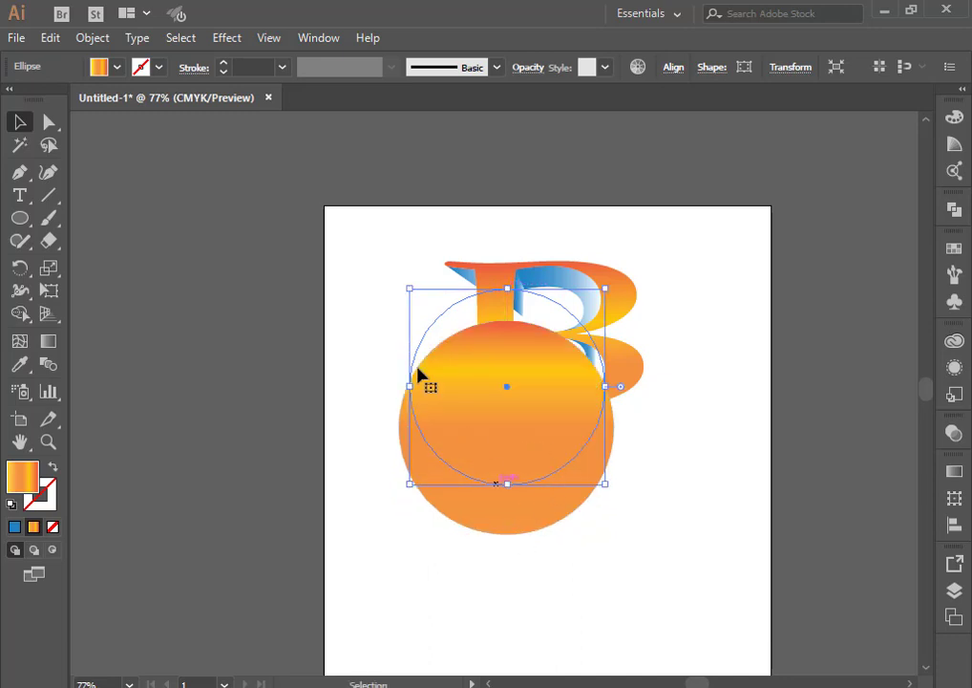
{"action": "left_click", "coordinate": [117, 67]}
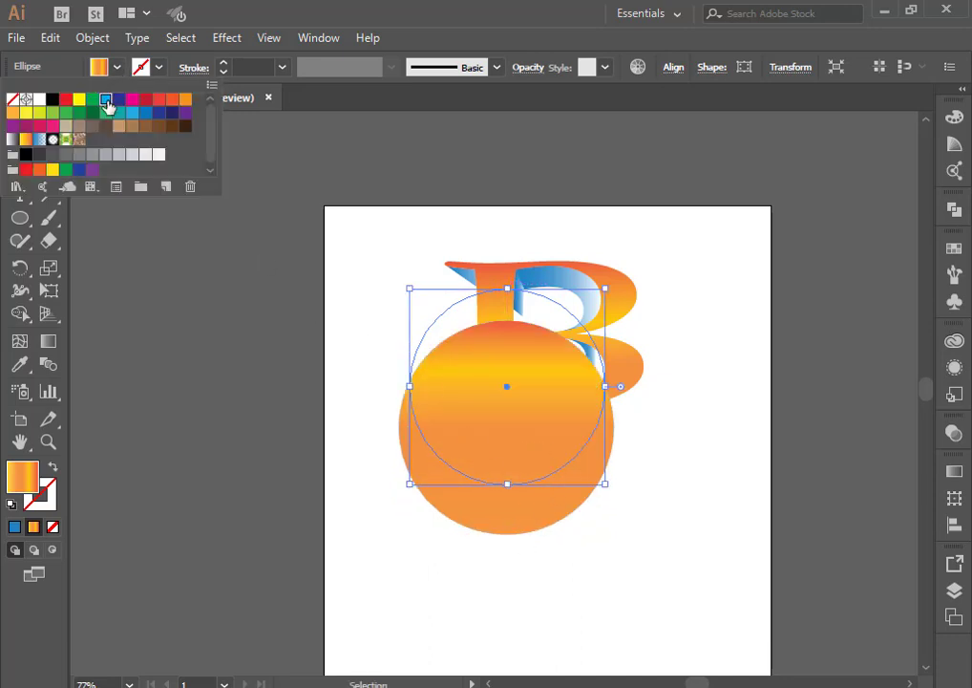
{"action": "left_click", "coordinate": [105, 98]}
{"action": "left_click", "coordinate": [334, 368]}
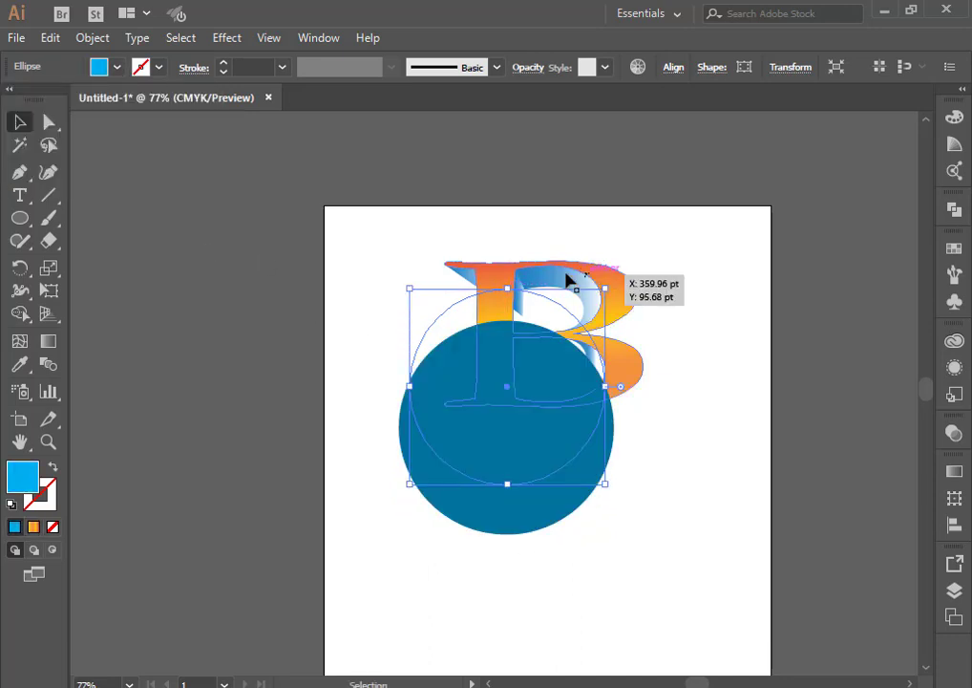
{"action": "left_click", "coordinate": [128, 67]}
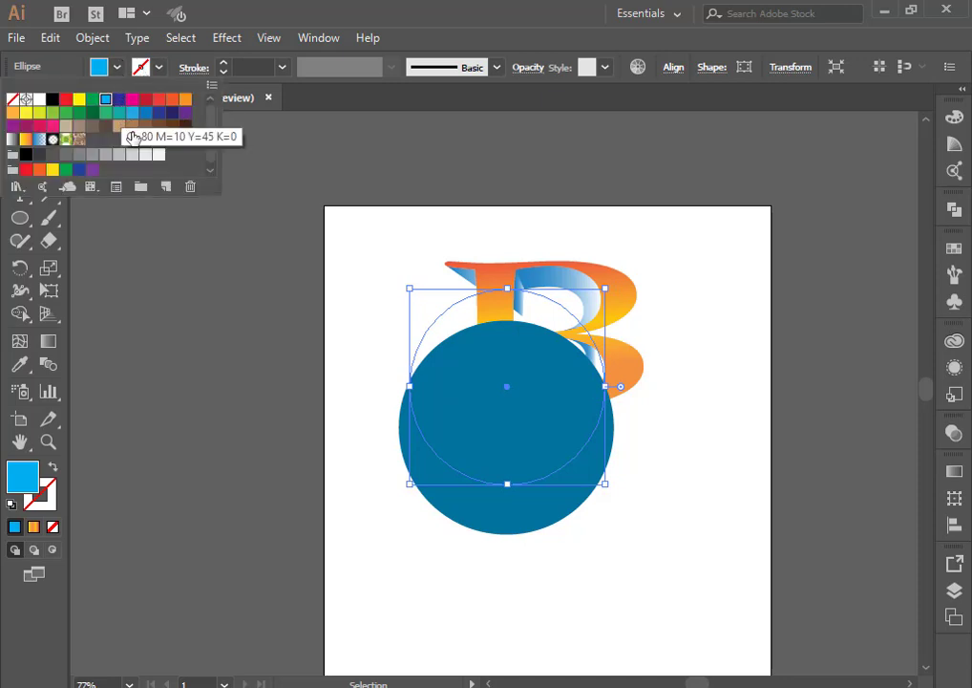
{"action": "left_click", "coordinate": [142, 128]}
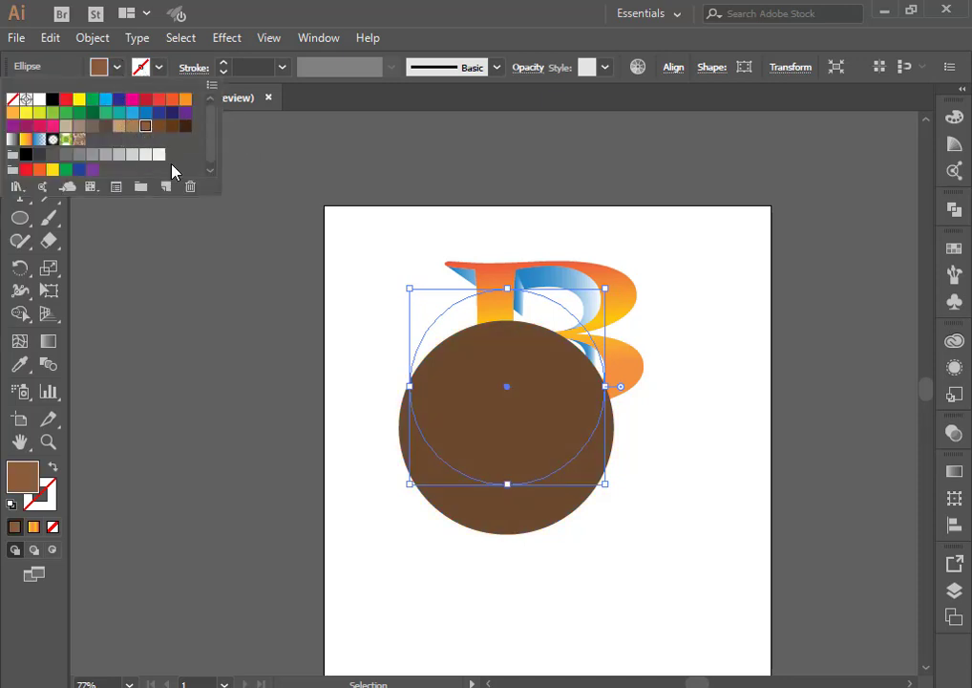
{"action": "left_click", "coordinate": [353, 276]}
Select the letter and circle together, shift them down and slightly left, and stretch them taller and wider.
{"action": "left_click_drag", "start_coordinate": [716, 243], "coordinate": [453, 321]}
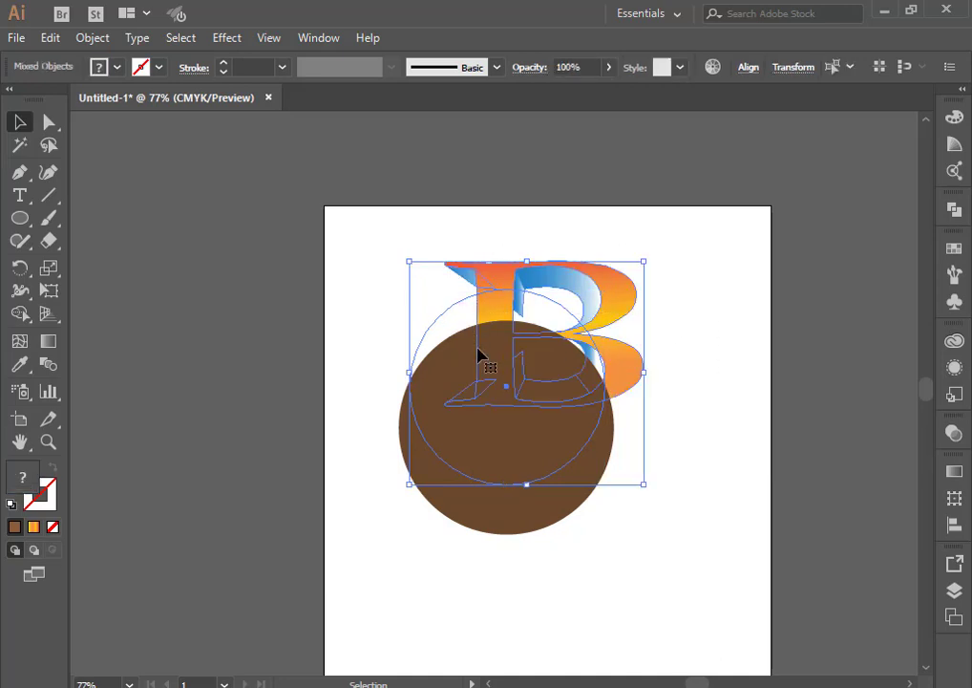
{"action": "left_click_drag", "start_coordinate": [491, 361], "coordinate": [453, 444]}
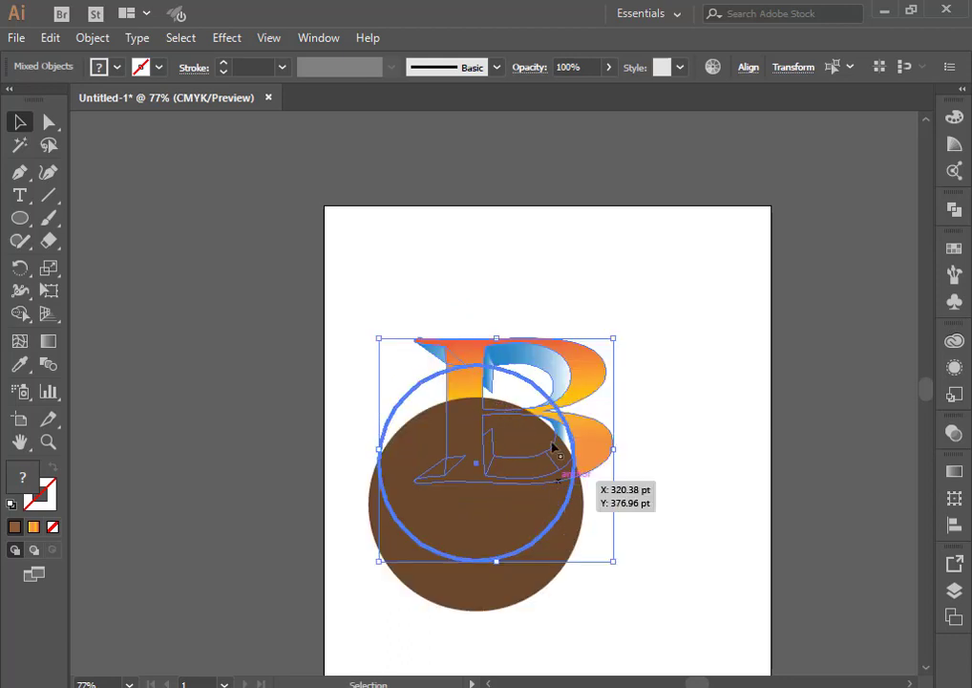
{"action": "left_click_drag", "start_coordinate": [496, 338], "coordinate": [496, 258]}
{"action": "left_click_drag", "start_coordinate": [612, 408], "coordinate": [705, 478]}
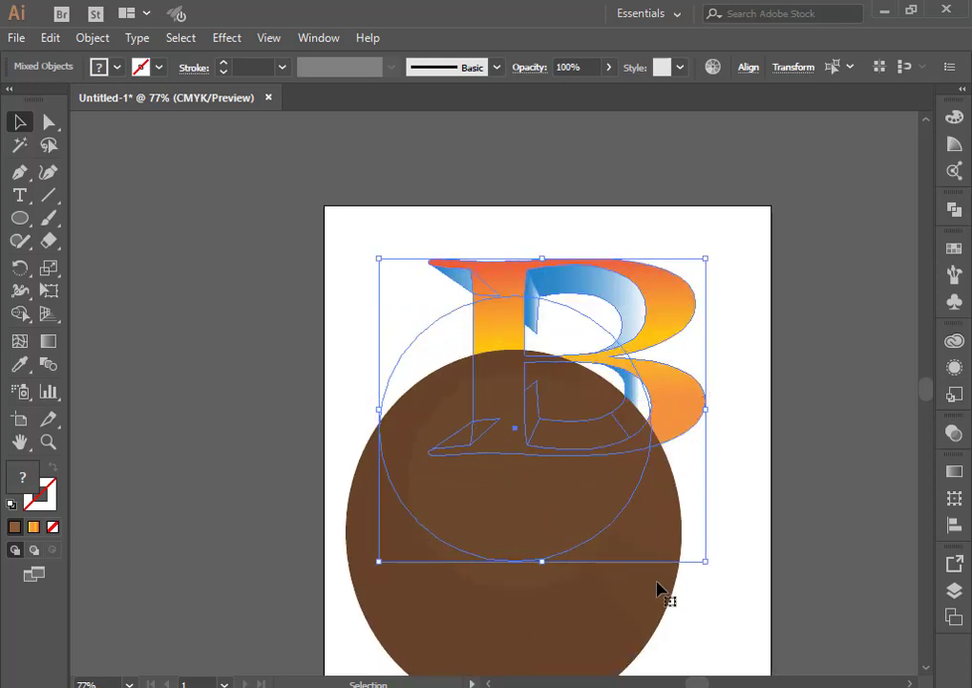
Try deleting all the artwork, undo that, and delete only the brown extruded circle.
{"action": "key", "text": "Delete"}
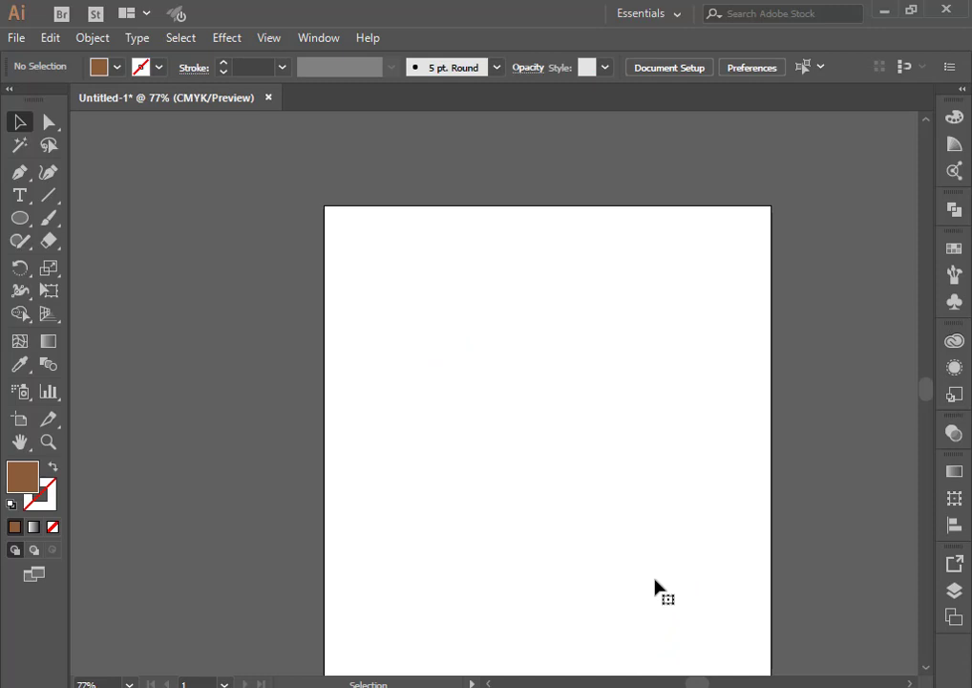
{"action": "key", "text": "ctrl+z"}
{"action": "left_click", "coordinate": [708, 585]}
{"action": "left_click", "coordinate": [606, 618]}
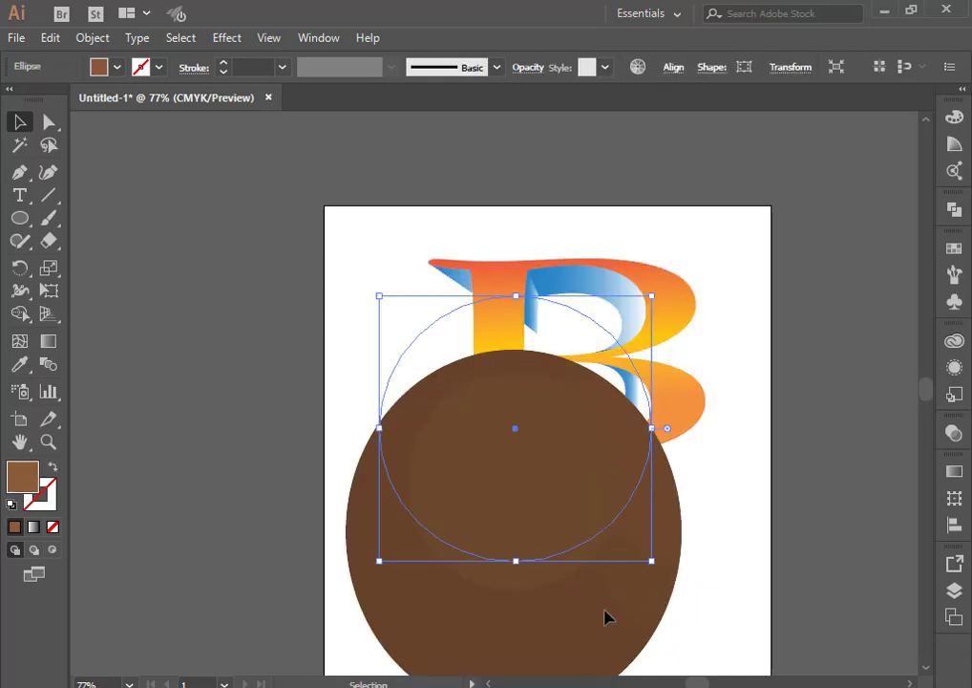
{"action": "key", "text": "Delete"}
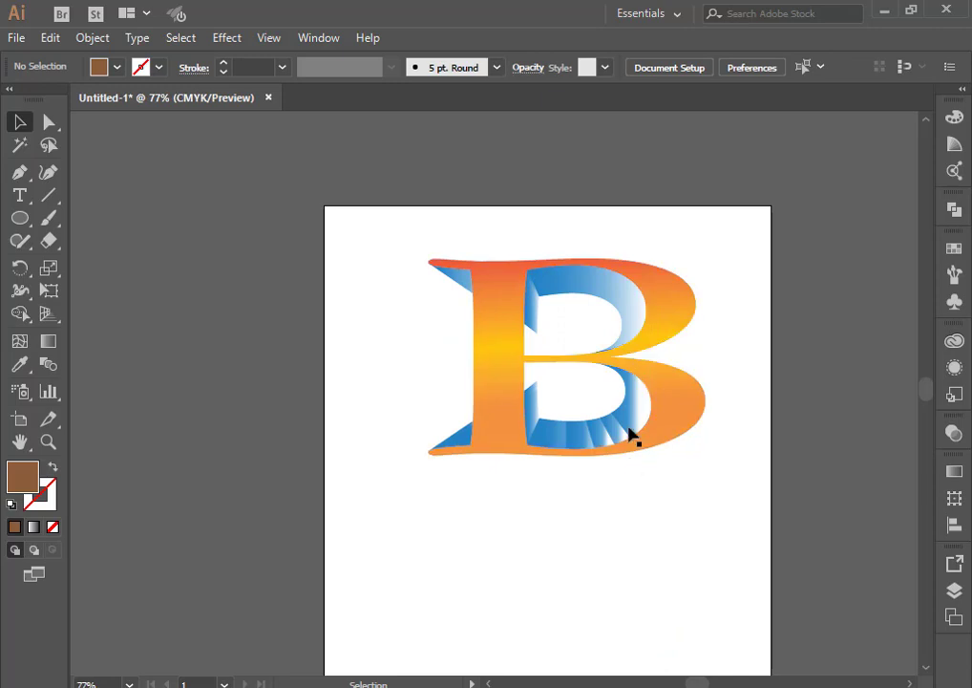
Select the whole letter B, ungroup it twice, and deselect.
{"action": "scroll", "coordinate": [630, 435], "scroll_direction": "down", "scroll_amount": 3}
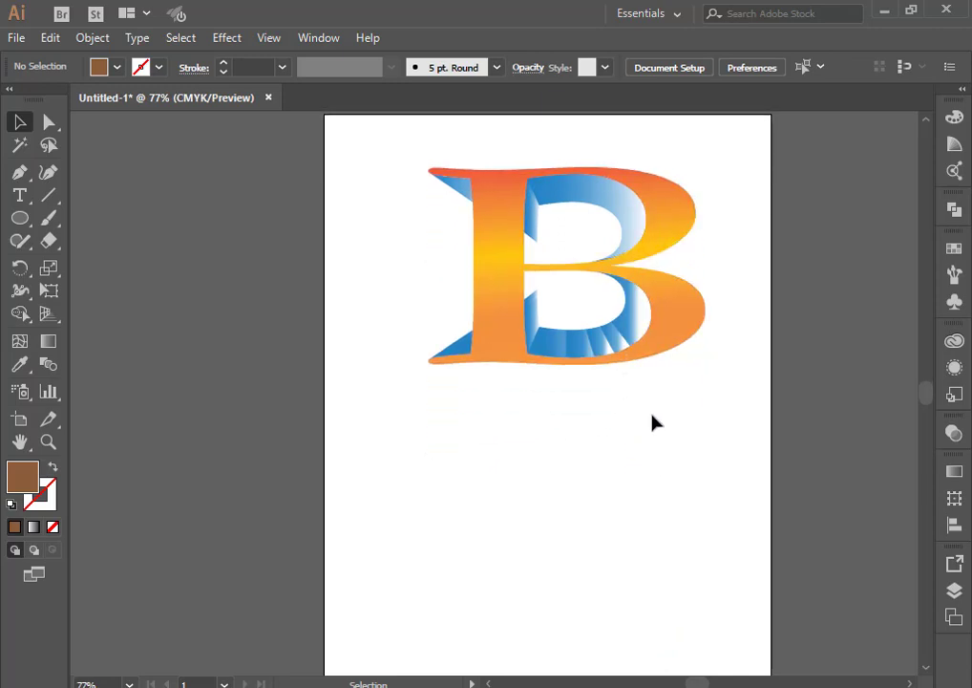
{"action": "right_click", "coordinate": [574, 264]}
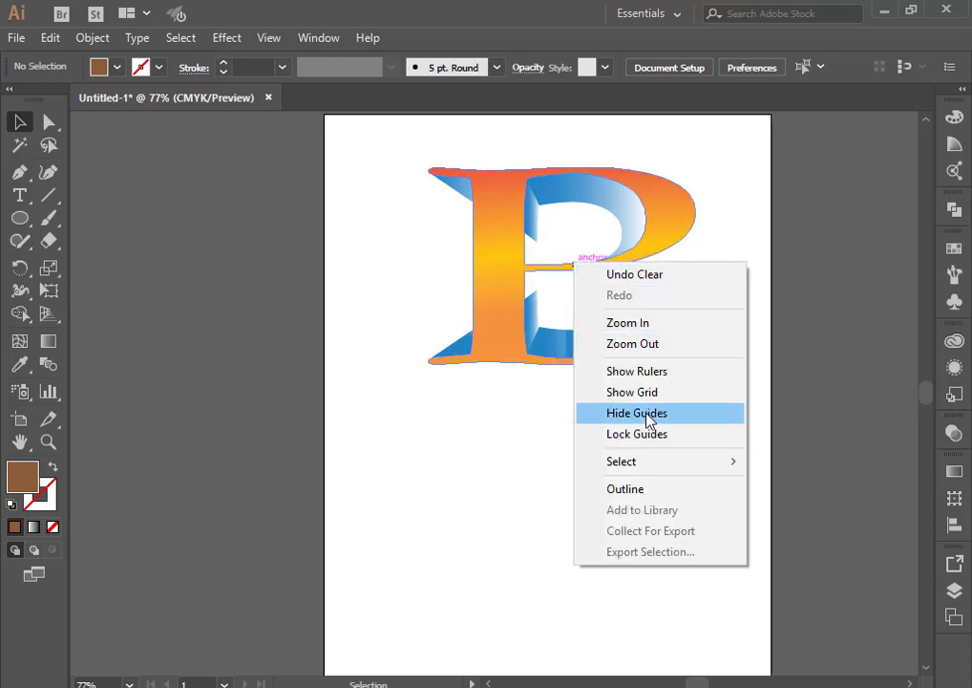
{"action": "left_click", "coordinate": [564, 462]}
{"action": "left_click_drag", "start_coordinate": [740, 156], "coordinate": [393, 419]}
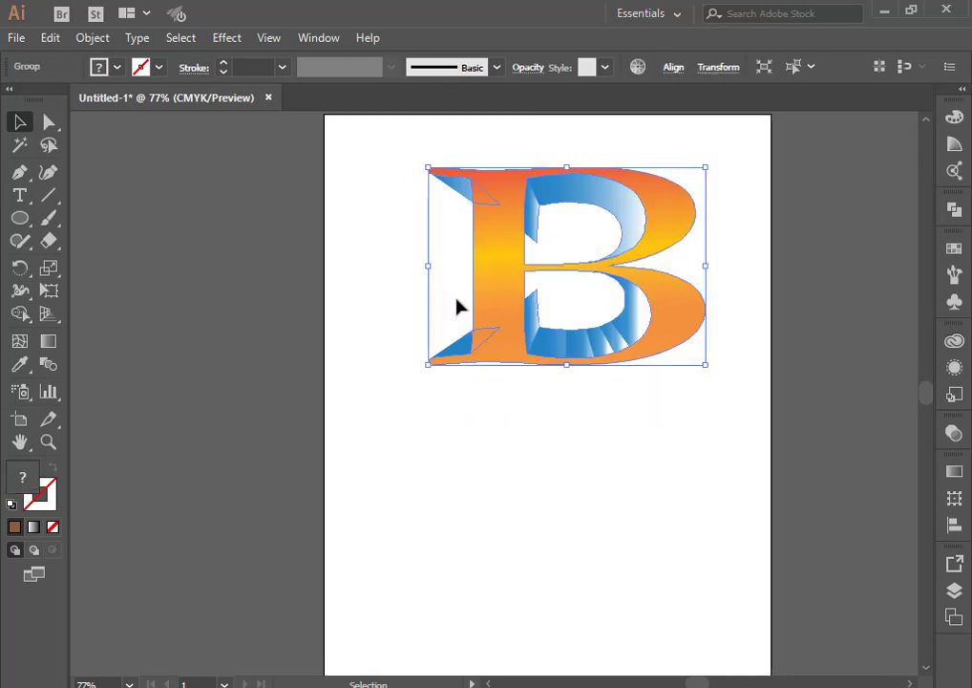
{"action": "right_click", "coordinate": [462, 258]}
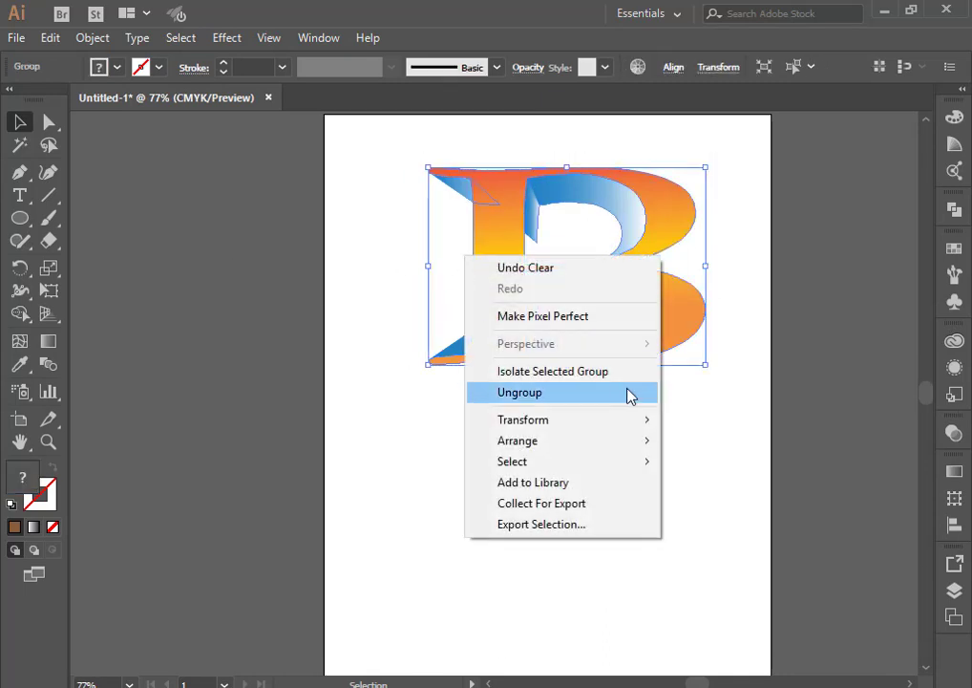
{"action": "left_click", "coordinate": [606, 401]}
{"action": "right_click", "coordinate": [487, 303]}
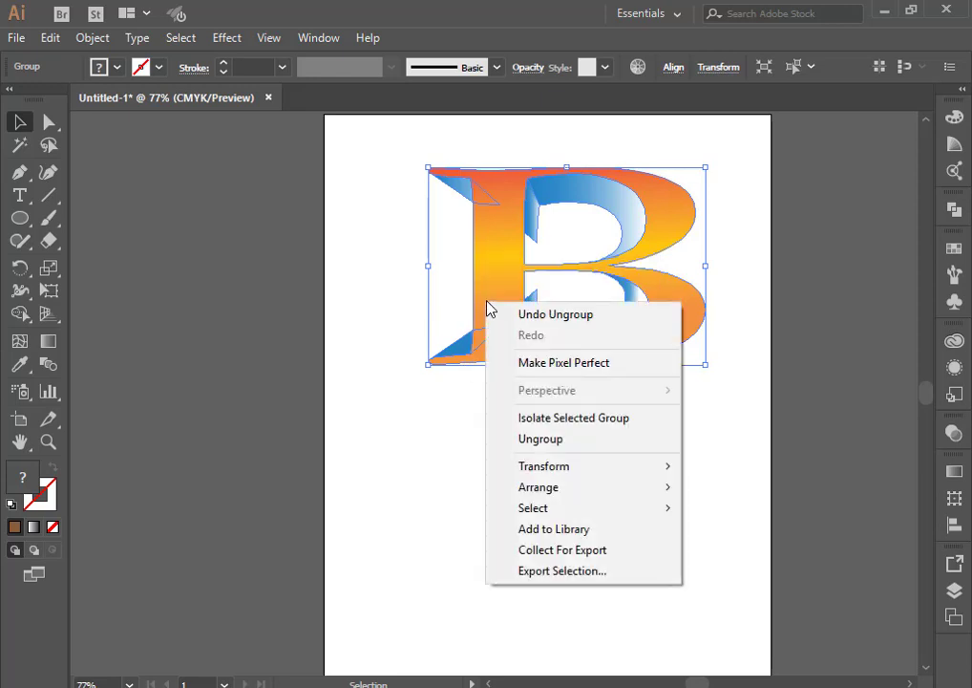
{"action": "left_click", "coordinate": [564, 439]}
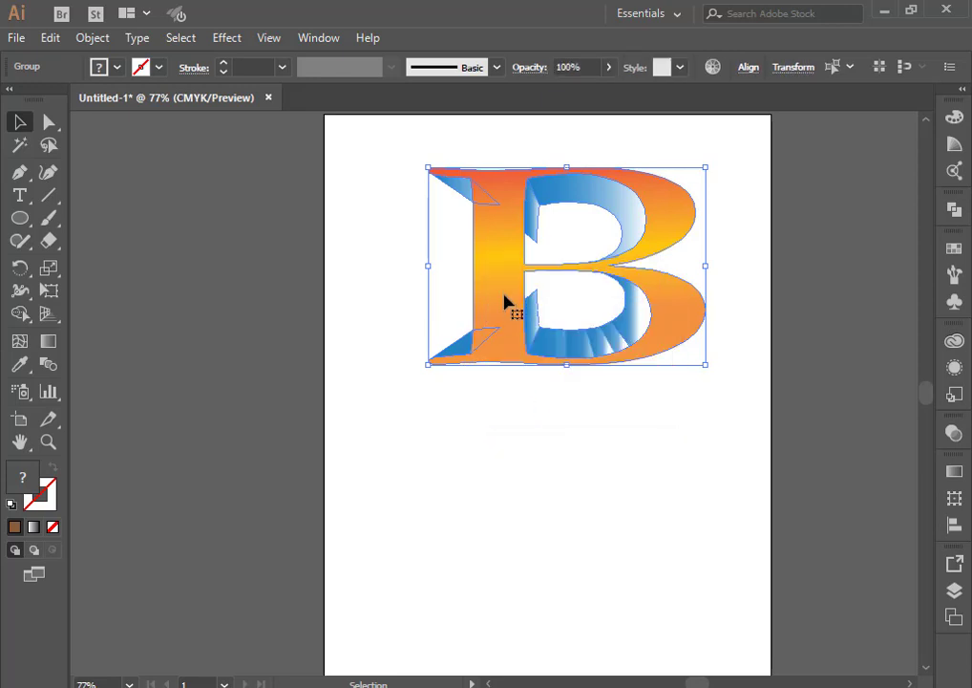
{"action": "left_click", "coordinate": [532, 426]}
Try the Pathfinder Unite and Minus Front modes on all of the letter's shapes, undoing each one.
{"action": "left_click_drag", "start_coordinate": [369, 118], "coordinate": [750, 499]}
{"action": "left_click", "coordinate": [954, 208]}
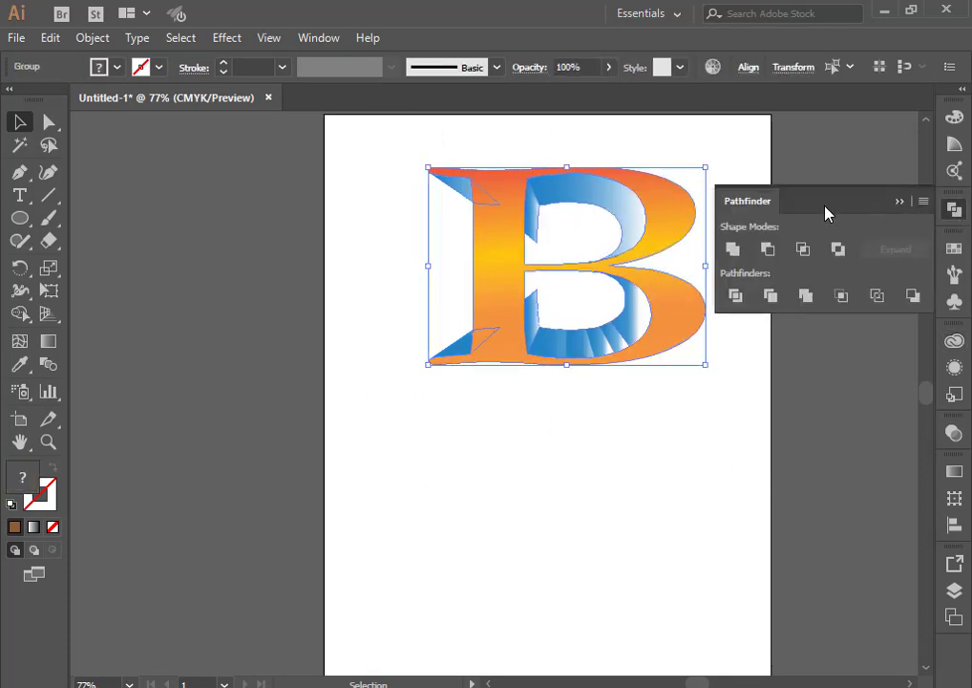
{"action": "left_click", "coordinate": [733, 250]}
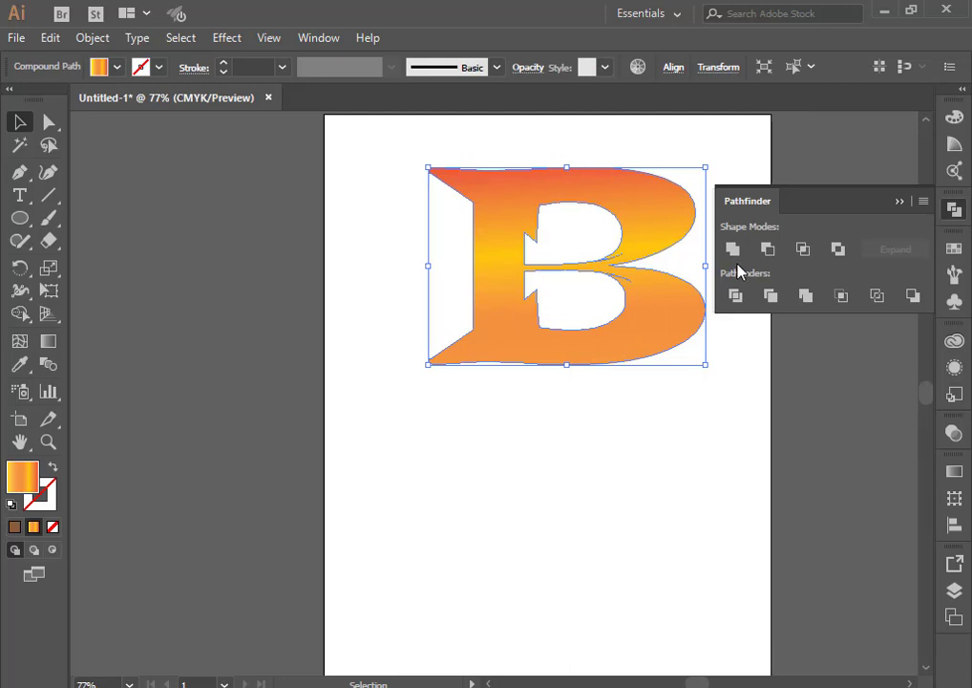
{"action": "key", "text": "ctrl+z"}
{"action": "left_click", "coordinate": [774, 256]}
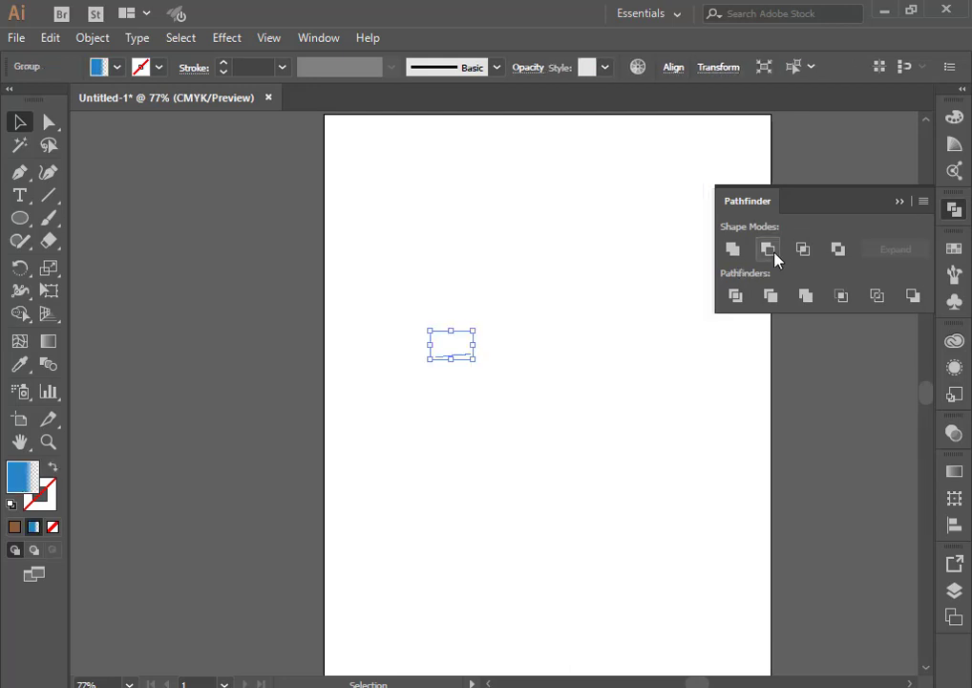
{"action": "key", "text": "ctrl+z"}
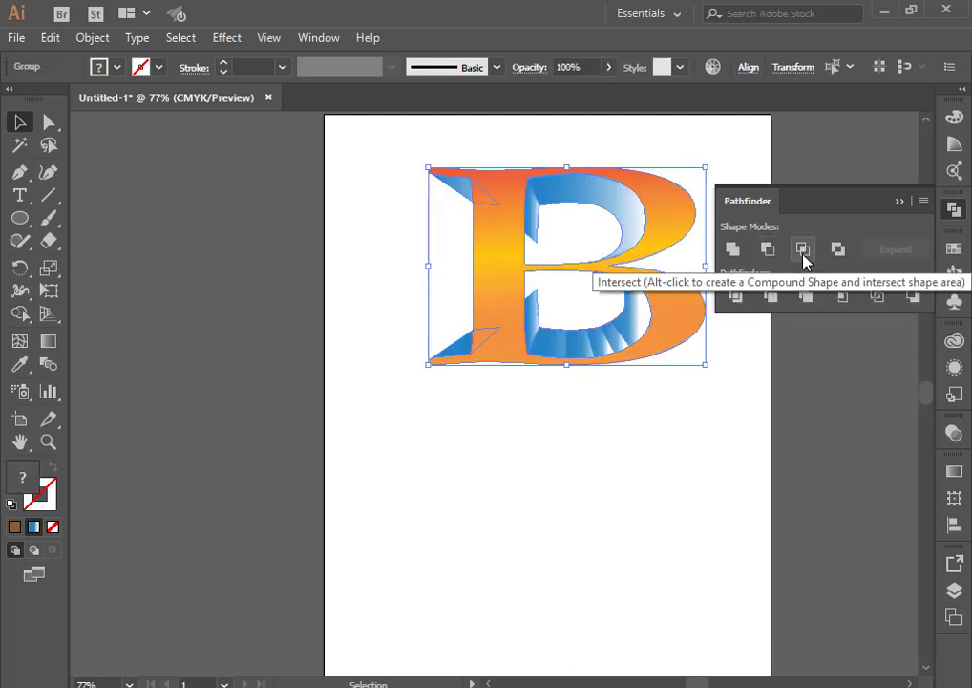
Try the Pathfinder Intersect mode on the letter's shapes twice, deselect, and put the Pathfinder options away.
{"action": "left_click", "coordinate": [803, 256]}
{"action": "left_click", "coordinate": [671, 383]}
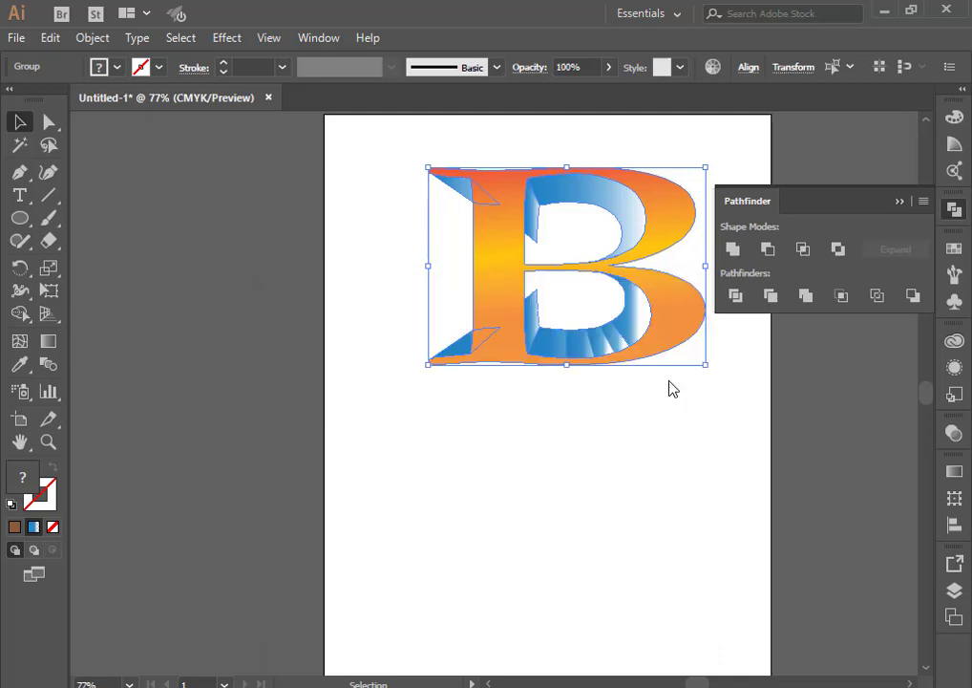
{"action": "left_click", "coordinate": [810, 250]}
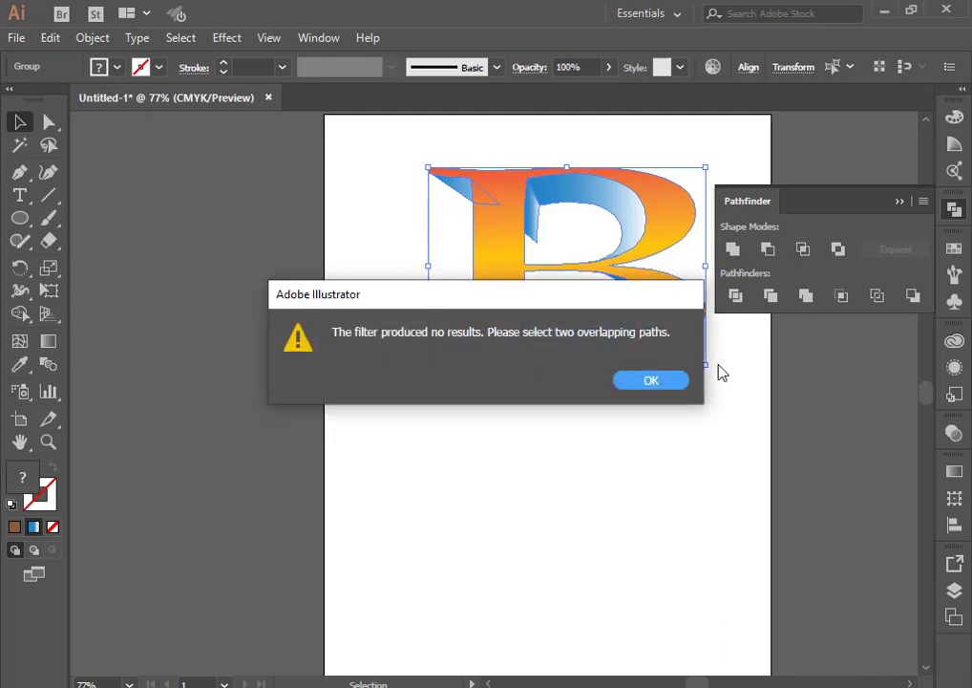
{"action": "left_click", "coordinate": [664, 385]}
{"action": "left_click", "coordinate": [693, 443]}
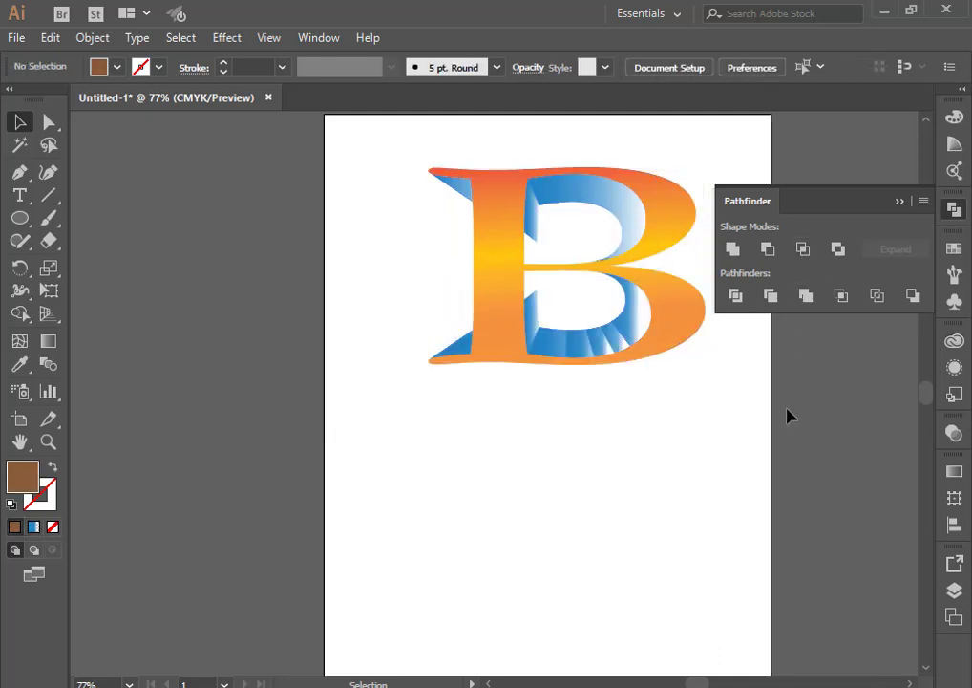
{"action": "left_click", "coordinate": [899, 206]}
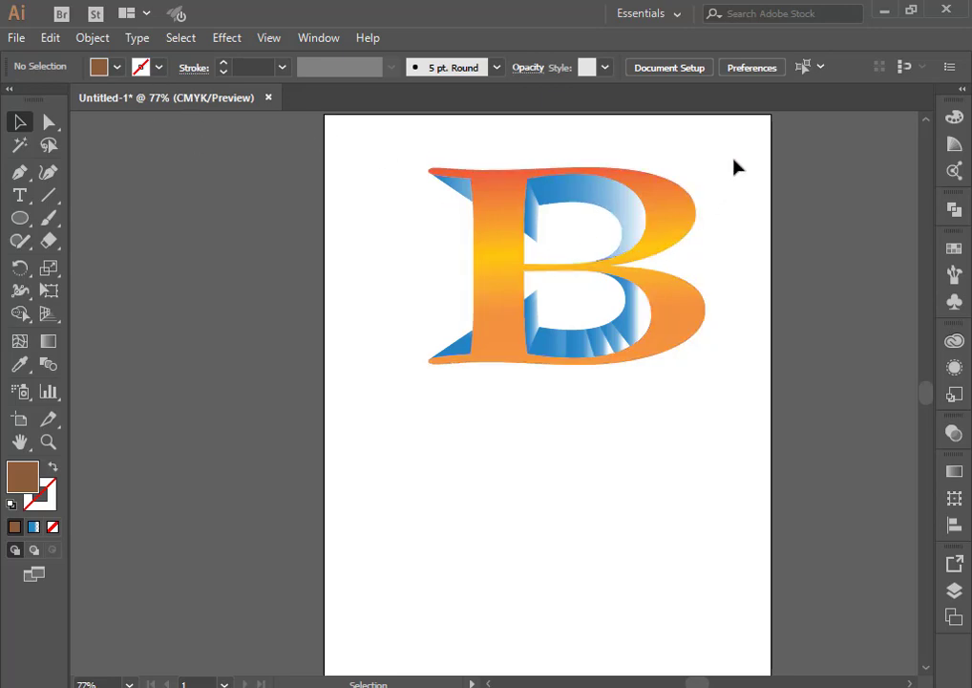
Select the whole letter, narrow it by moving its left edge inward, and deselect.
{"action": "left_click_drag", "start_coordinate": [734, 160], "coordinate": [399, 387]}
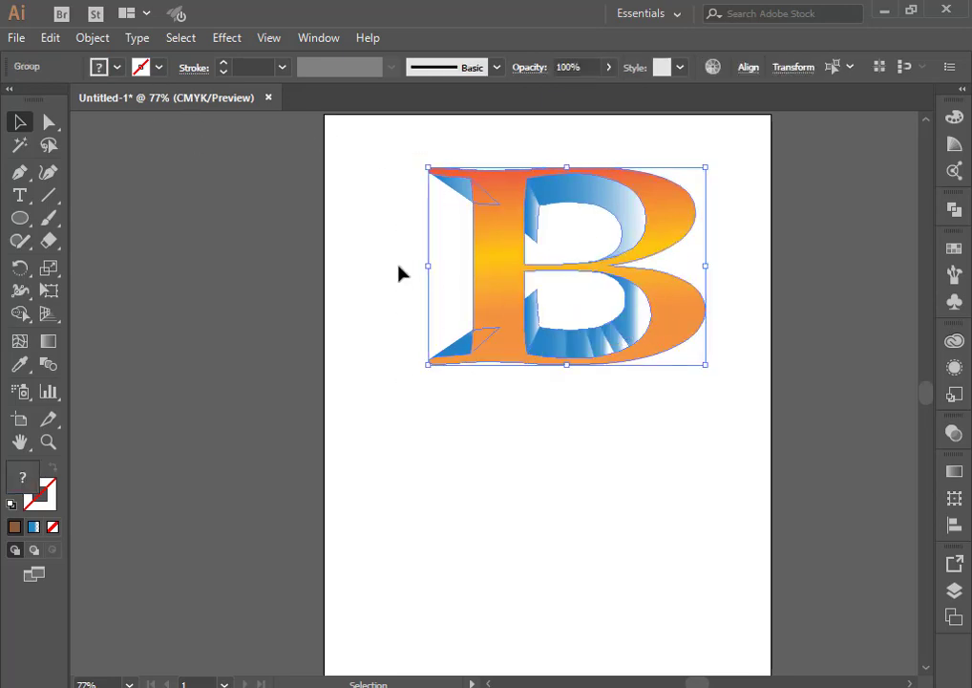
{"action": "left_click_drag", "start_coordinate": [426, 270], "coordinate": [469, 271]}
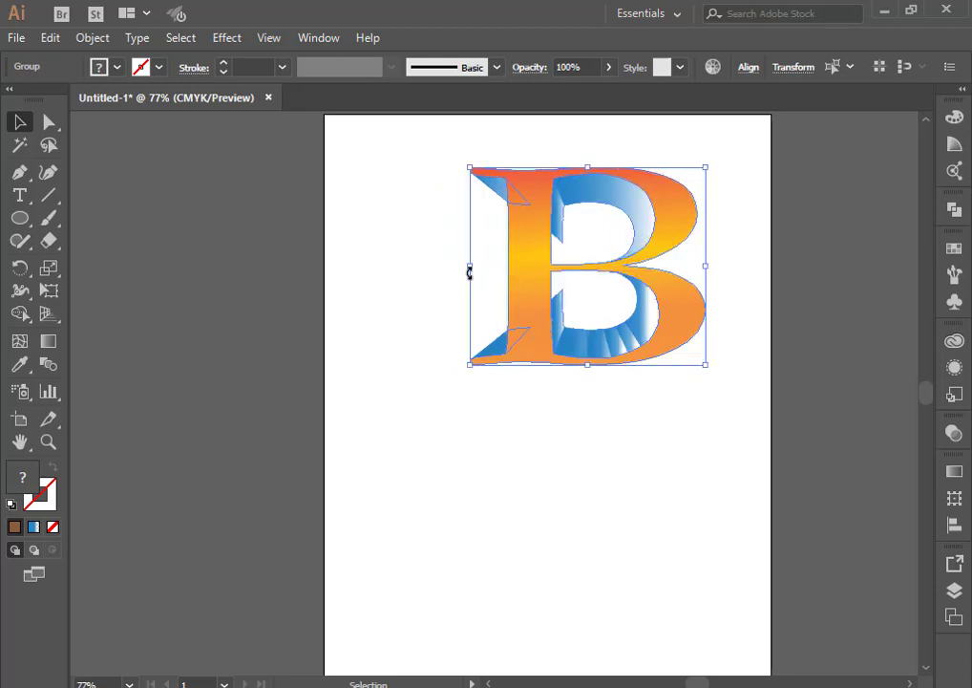
{"action": "left_click", "coordinate": [414, 268]}
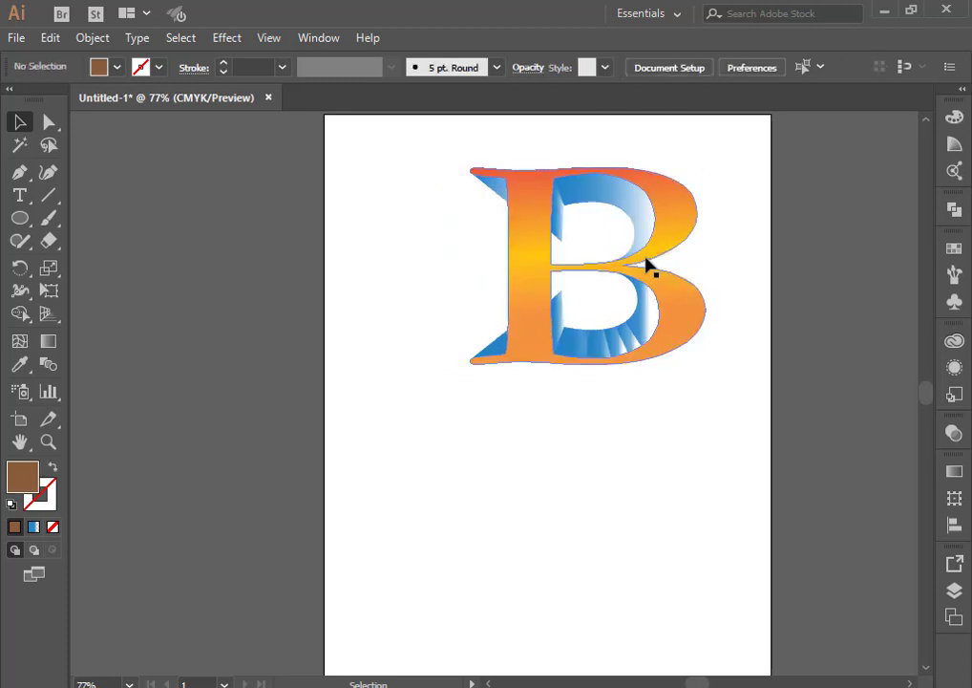